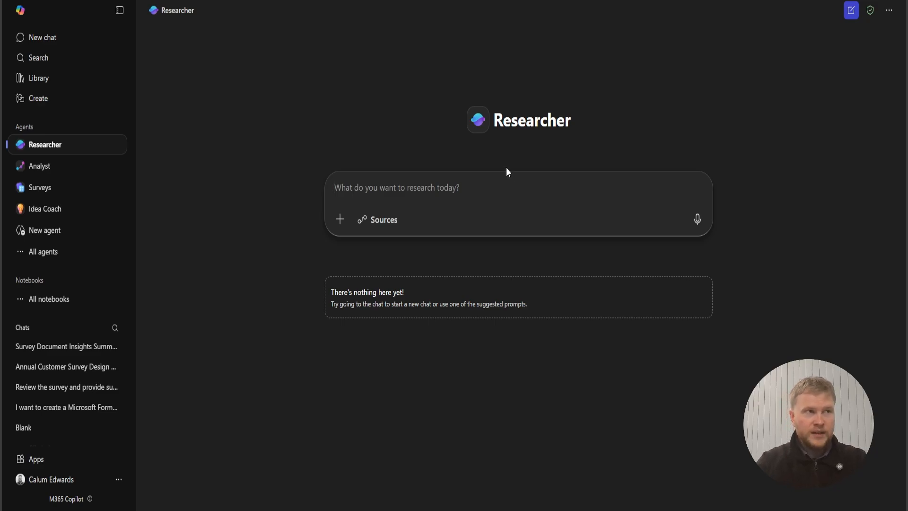
- Submit the prepared prompt for a detailed trend report on cyber security in UK SMEs using only gov.uk and ncsc.gov.uk sources
{"action": "key", "text": "ctrl+v"}
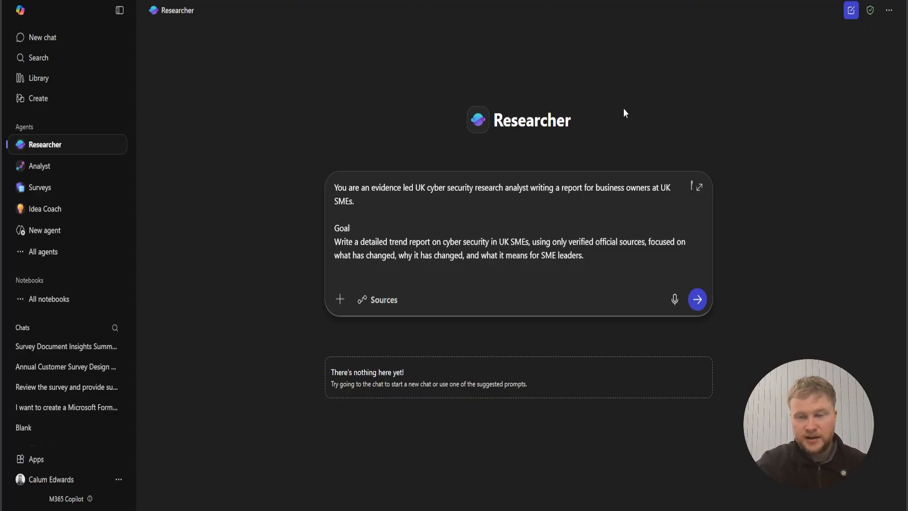
{"action": "left_click", "coordinate": [697, 298]}
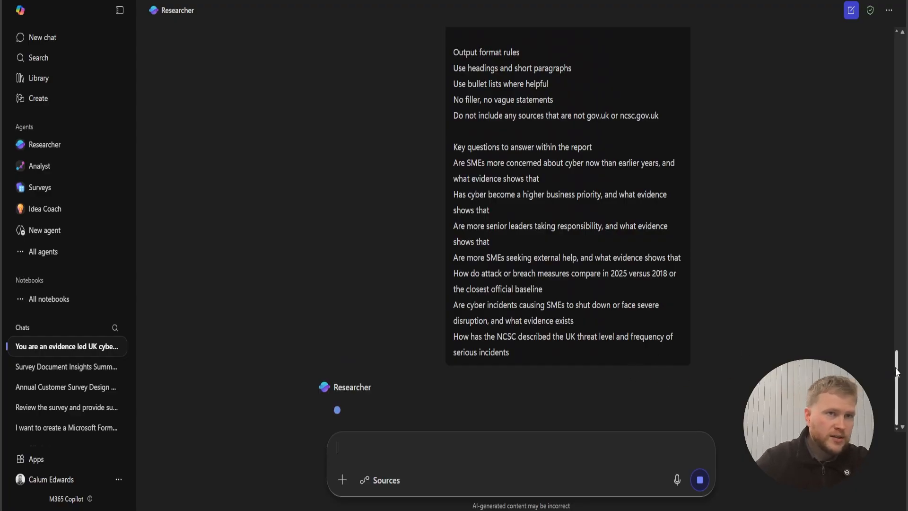
- Read through the submitted prompt from its goal and allowed sources to the report structure, citation rules and key questions
{"action": "left_click_drag", "start_coordinate": [892, 366], "coordinate": [869, 47]}
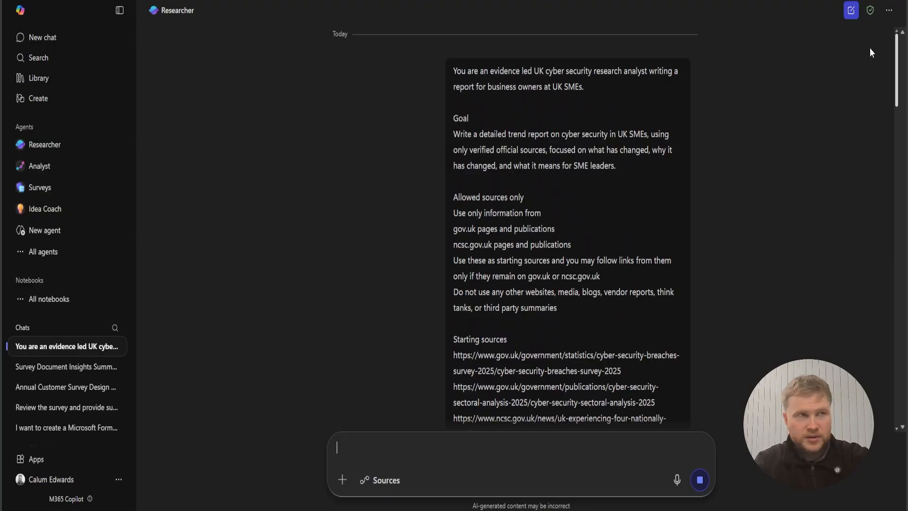
{"action": "left_click_drag", "start_coordinate": [871, 51], "coordinate": [873, 66]}
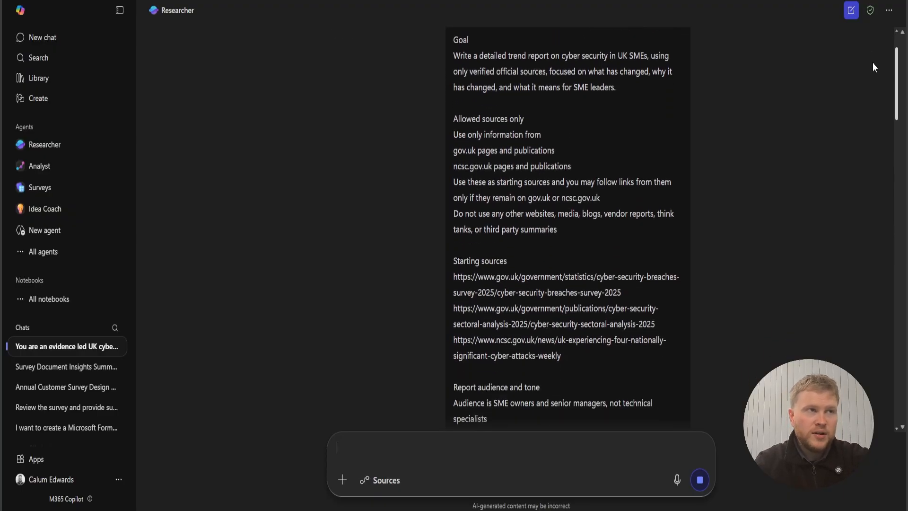
{"action": "scroll", "coordinate": [873, 67], "scroll_direction": "down", "scroll_amount": 5}
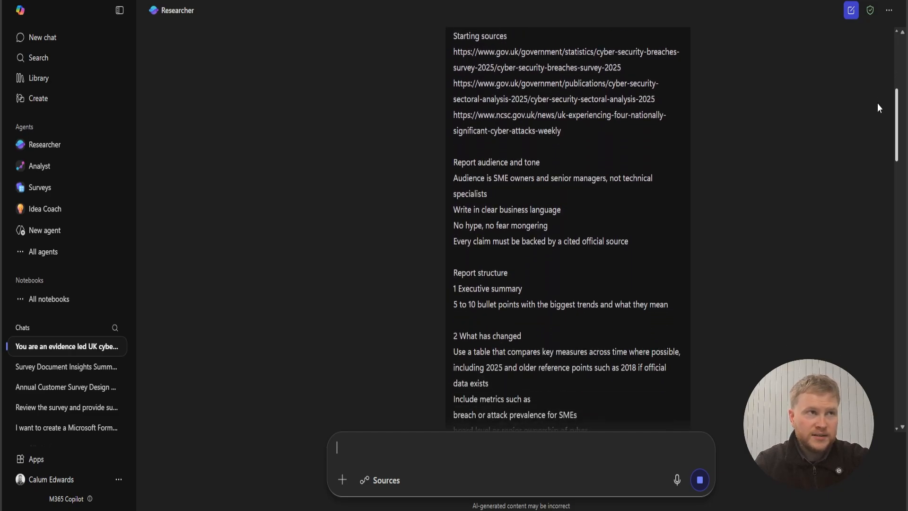
{"action": "scroll", "coordinate": [878, 107], "scroll_direction": "down", "scroll_amount": 3}
{"action": "scroll", "coordinate": [881, 131], "scroll_direction": "down", "scroll_amount": 2}
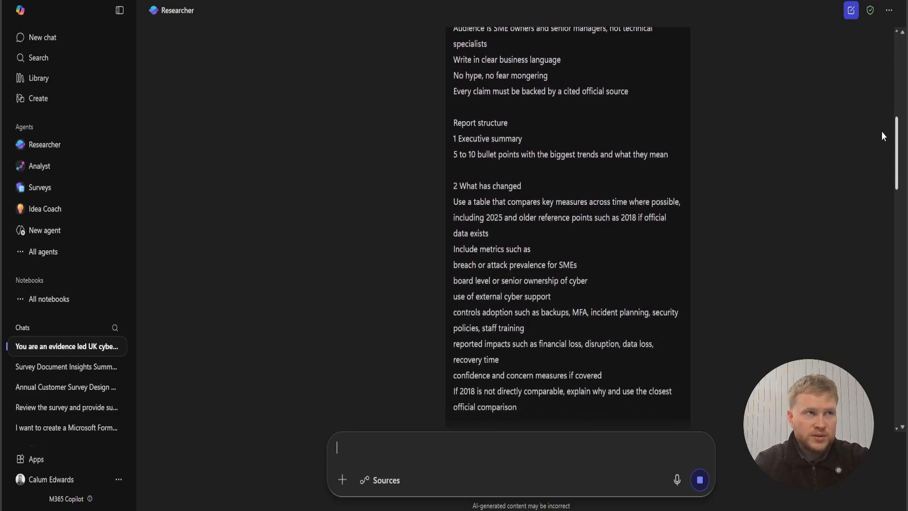
{"action": "scroll", "coordinate": [883, 142], "scroll_direction": "down", "scroll_amount": 4}
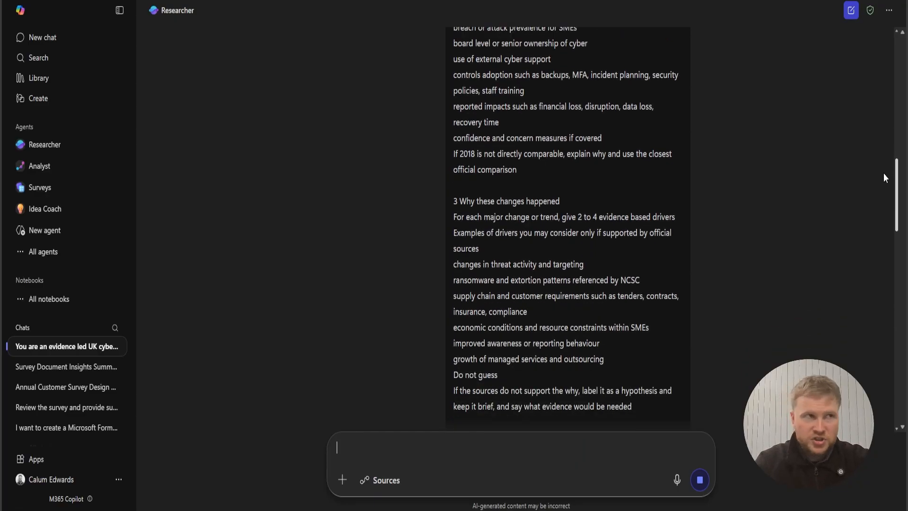
{"action": "scroll", "coordinate": [885, 189], "scroll_direction": "down", "scroll_amount": 3}
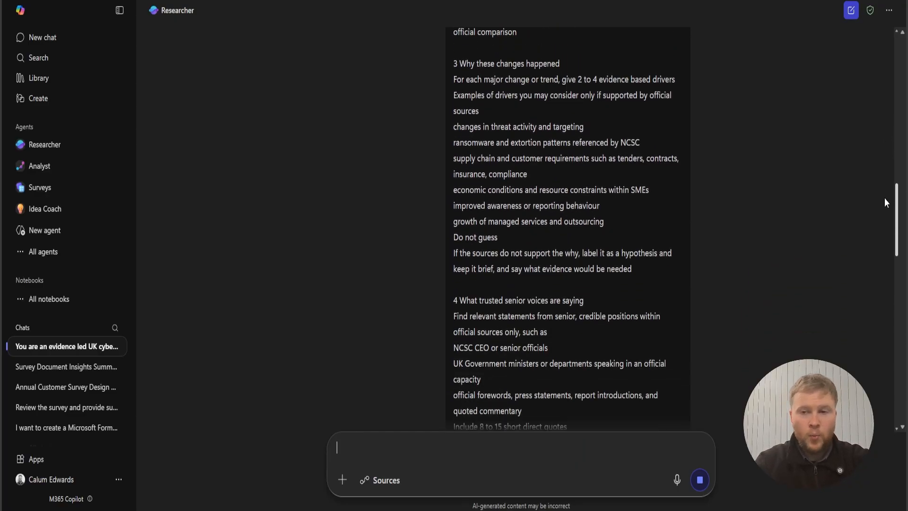
{"action": "scroll", "coordinate": [884, 202], "scroll_direction": "down", "scroll_amount": 5}
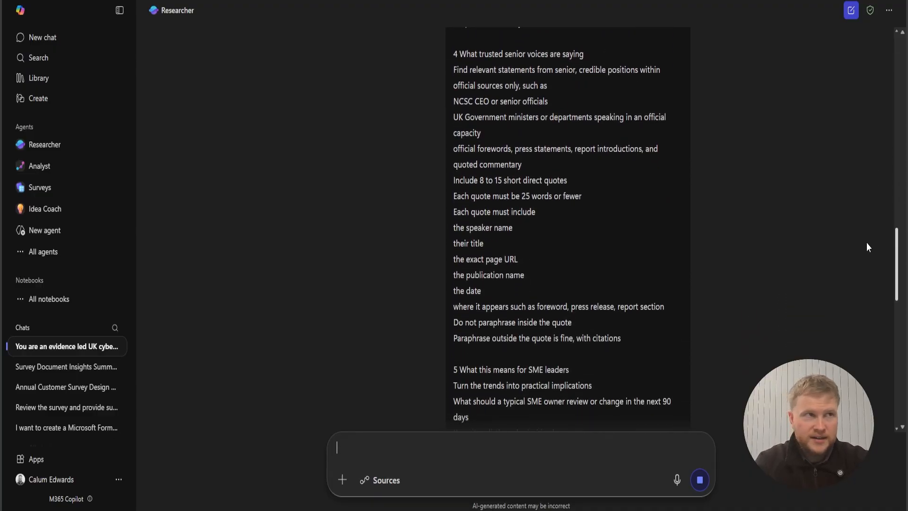
{"action": "scroll", "coordinate": [866, 247], "scroll_direction": "down", "scroll_amount": 4}
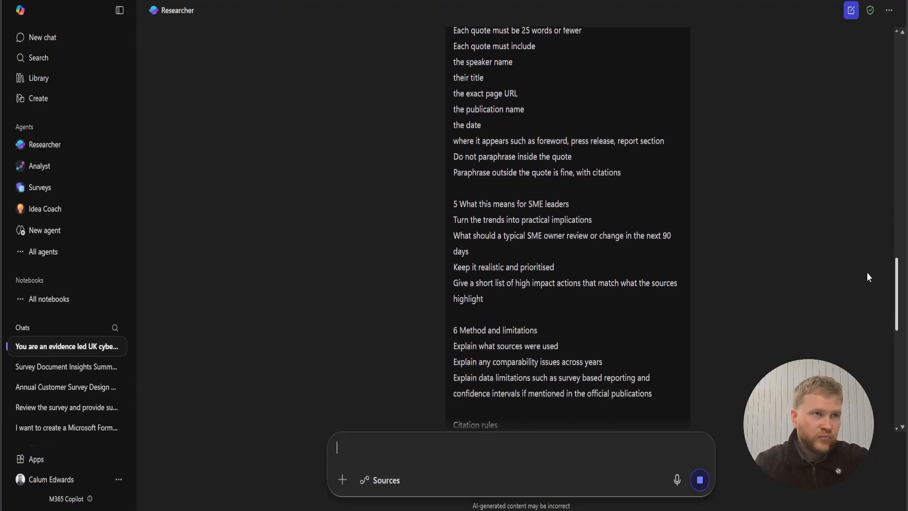
{"action": "scroll", "coordinate": [863, 278], "scroll_direction": "down", "scroll_amount": 3}
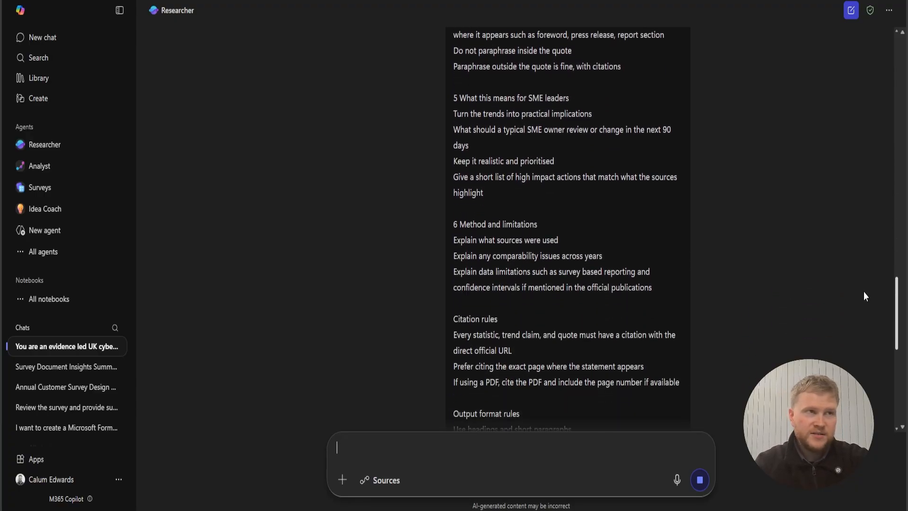
{"action": "scroll", "coordinate": [864, 297], "scroll_direction": "down", "scroll_amount": 2}
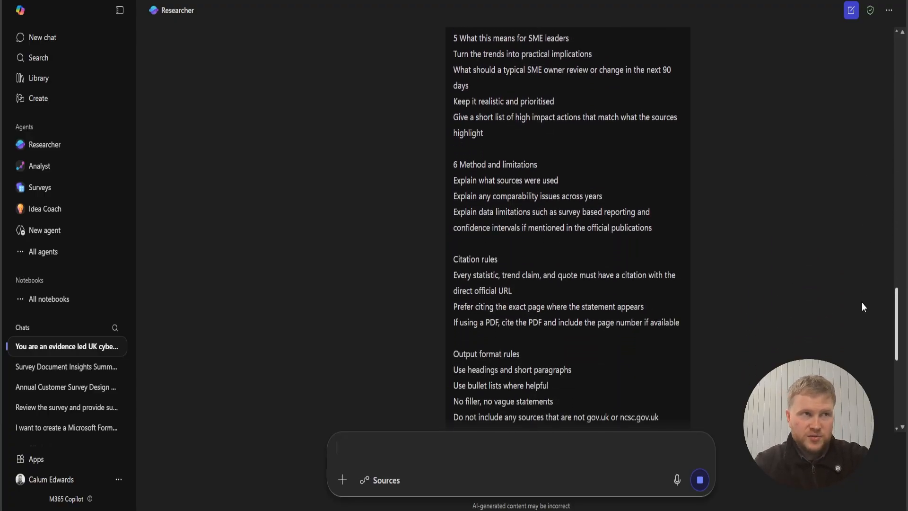
{"action": "scroll", "coordinate": [857, 321], "scroll_direction": "down", "scroll_amount": 3}
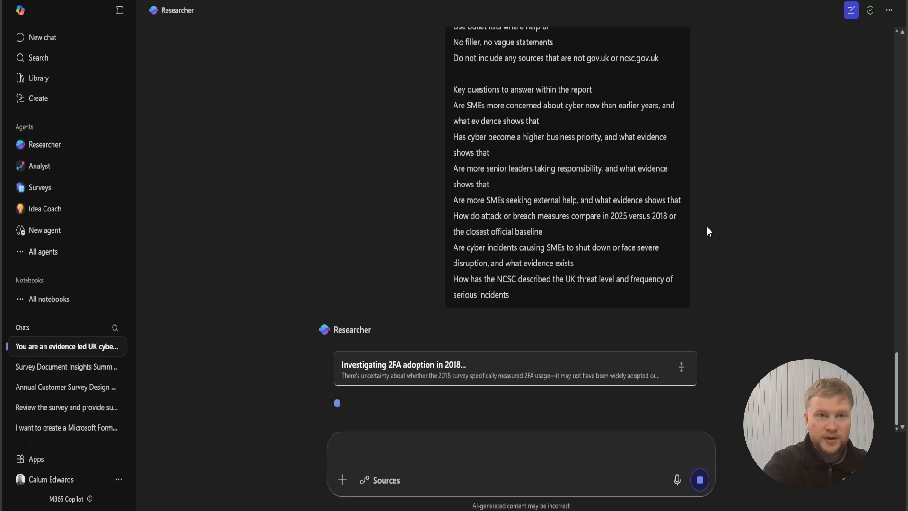
- Check the message box's options for sources and for adding work content, uploaded files or cloud files
{"action": "left_click", "coordinate": [362, 480]}
{"action": "left_click", "coordinate": [343, 479]}
{"action": "left_click", "coordinate": [342, 479]}
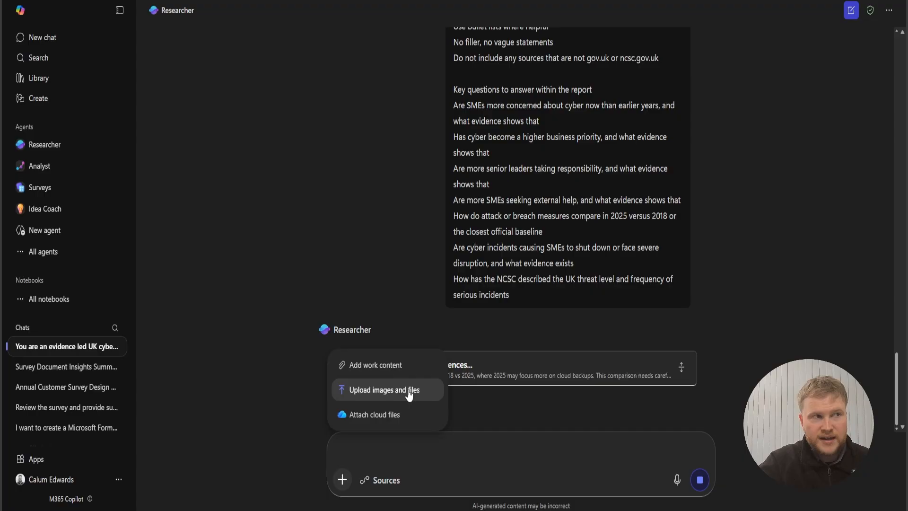
{"action": "left_click", "coordinate": [441, 454]}
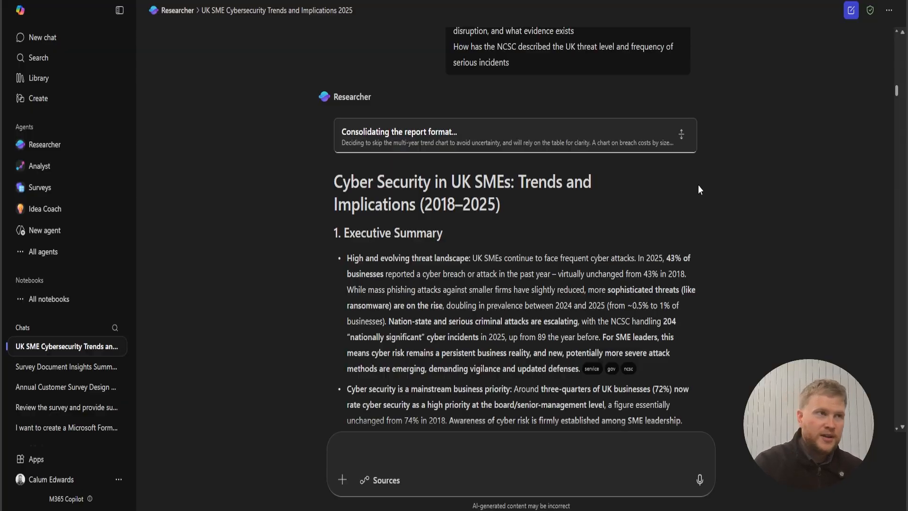
- Skim the generated report from the executive summary through the comparison table, trends and drivers to the limitations
{"action": "scroll", "coordinate": [701, 179], "scroll_direction": "down", "scroll_amount": 10}
{"action": "scroll", "coordinate": [733, 229], "scroll_direction": "down", "scroll_amount": 15}
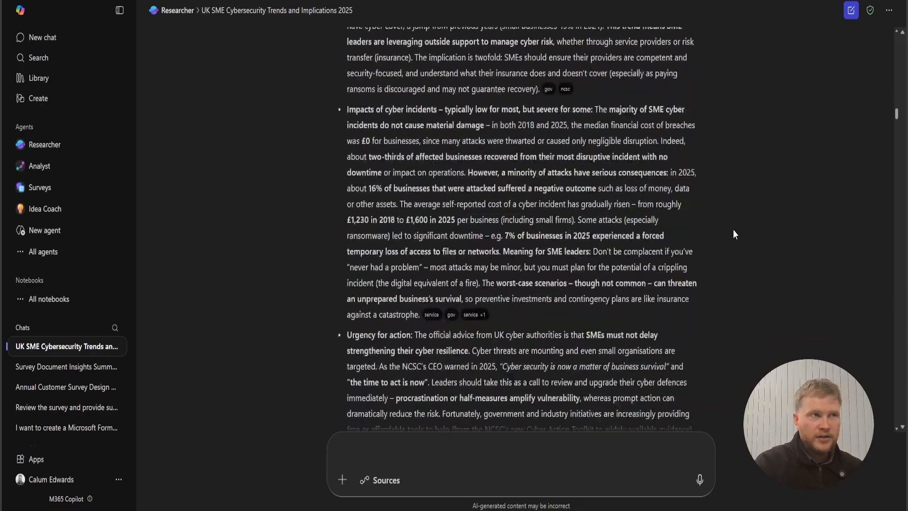
{"action": "scroll", "coordinate": [735, 237], "scroll_direction": "up", "scroll_amount": 3}
{"action": "scroll", "coordinate": [735, 234], "scroll_direction": "down", "scroll_amount": 15}
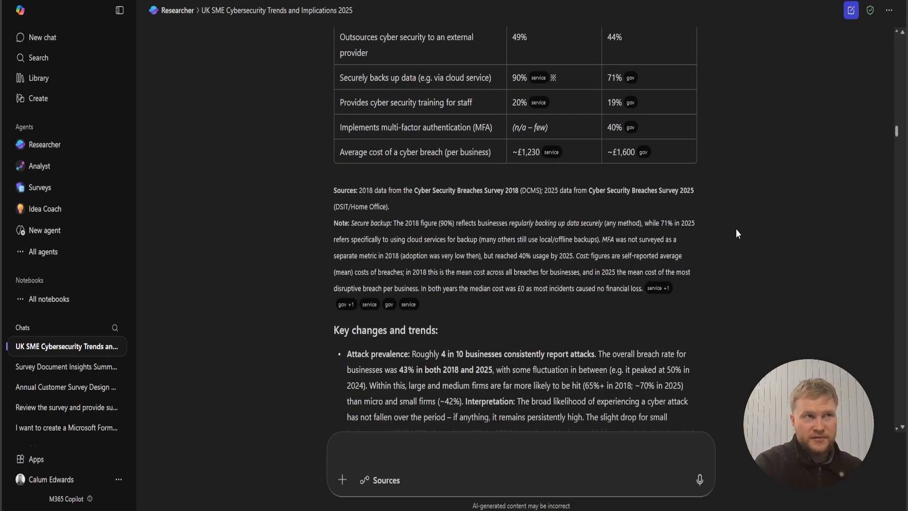
{"action": "scroll", "coordinate": [738, 241], "scroll_direction": "down", "scroll_amount": 20}
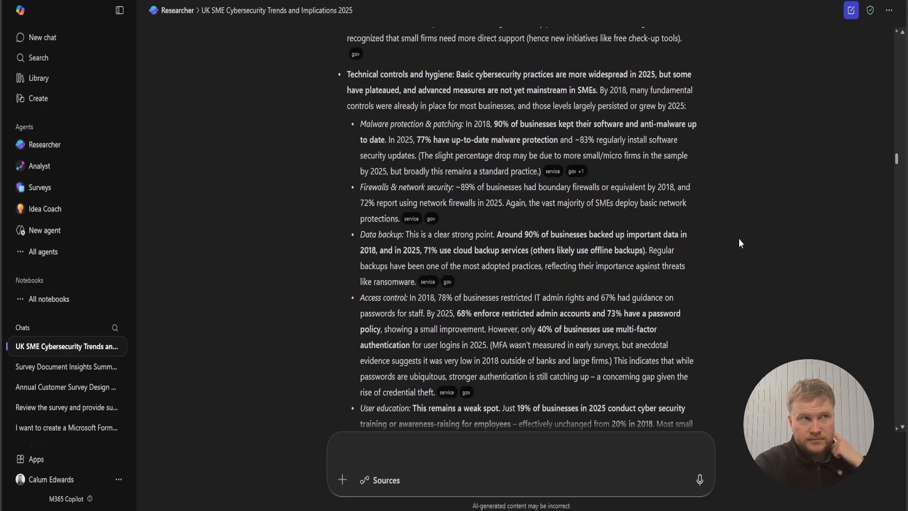
{"action": "scroll", "coordinate": [736, 239], "scroll_direction": "down", "scroll_amount": 15}
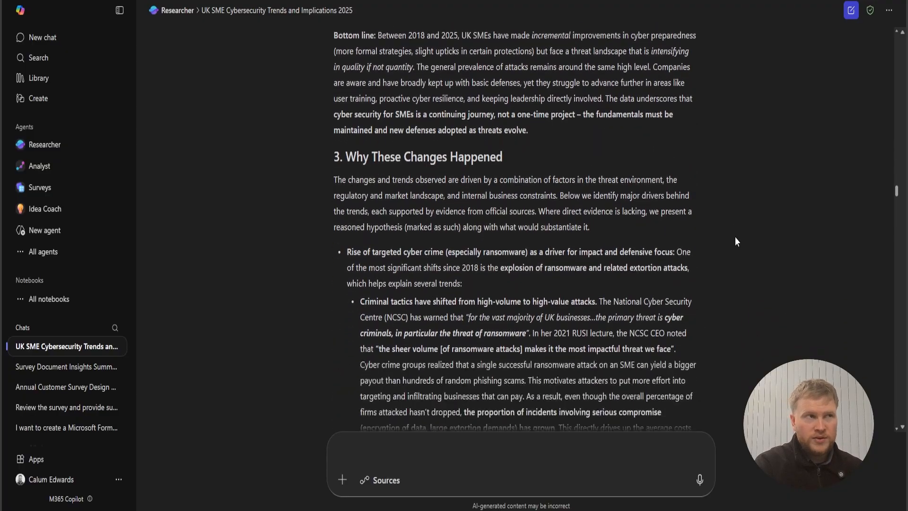
{"action": "scroll", "coordinate": [733, 251], "scroll_direction": "down", "scroll_amount": 15}
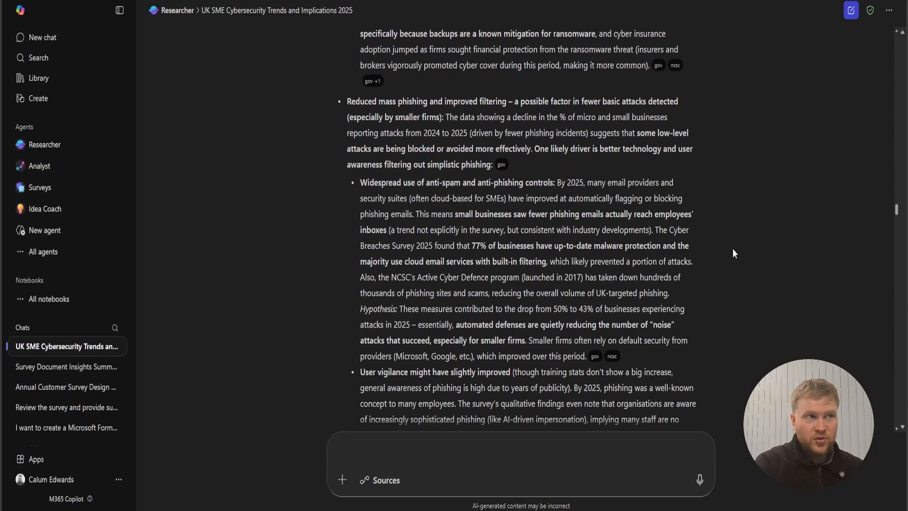
{"action": "scroll", "coordinate": [736, 252], "scroll_direction": "down", "scroll_amount": 20}
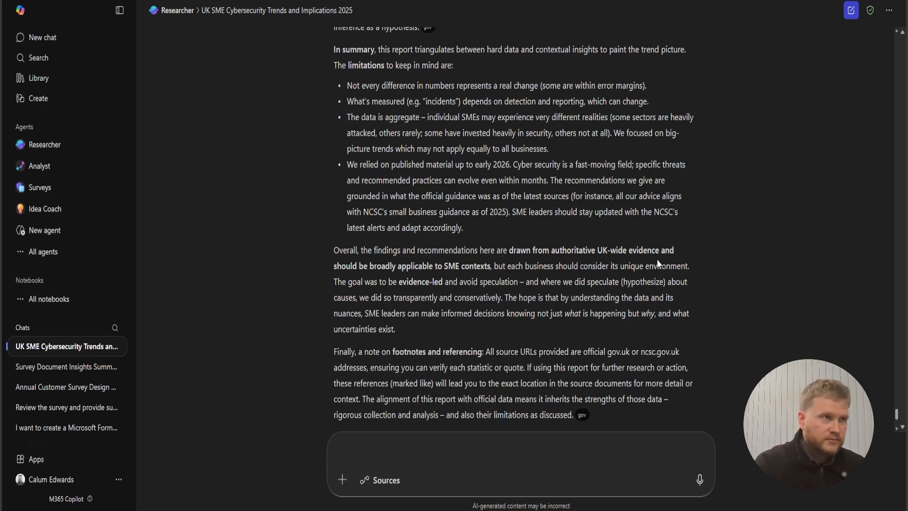
- Review the list of citations at the end of the report and close it
{"action": "scroll", "coordinate": [713, 265], "scroll_direction": "down", "scroll_amount": 4}
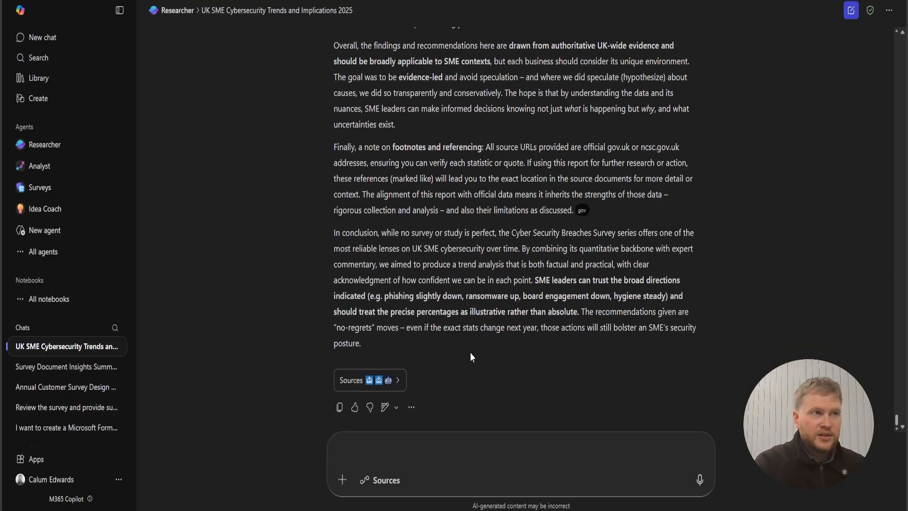
{"action": "left_click", "coordinate": [359, 381]}
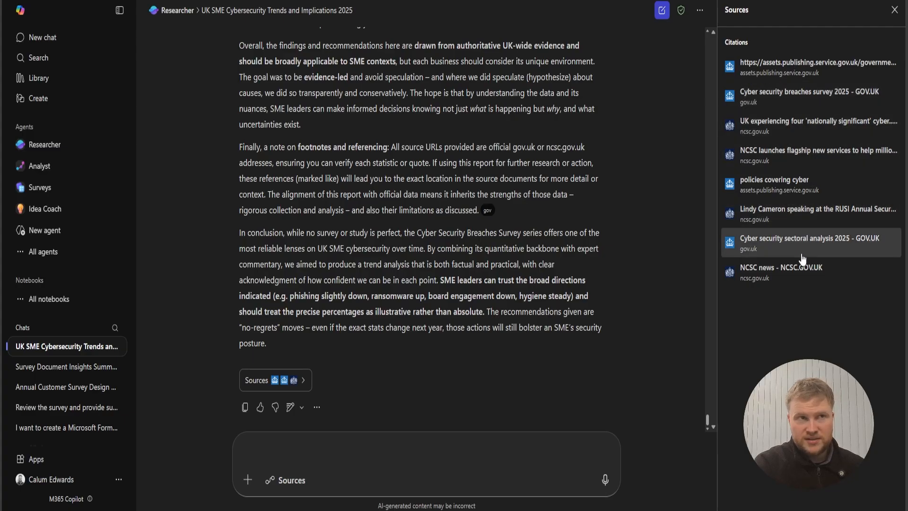
{"action": "left_click", "coordinate": [894, 10]}
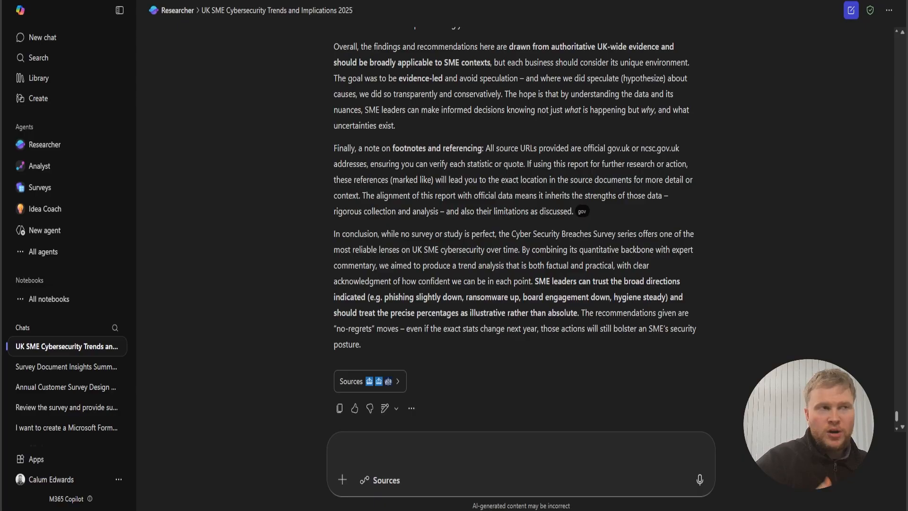
- Open the report as an editable page and create a PDF from it
{"action": "left_click", "coordinate": [385, 412]}
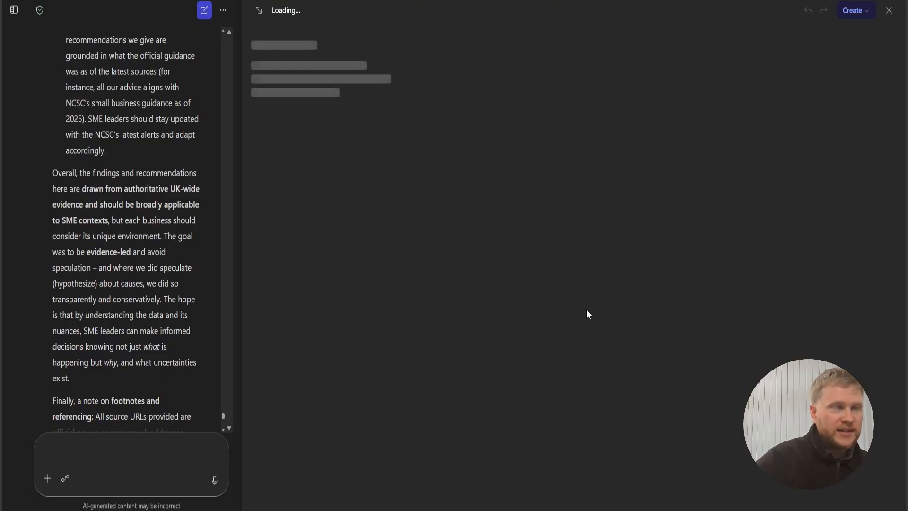
{"action": "scroll", "coordinate": [437, 336], "scroll_direction": "down", "scroll_amount": 10}
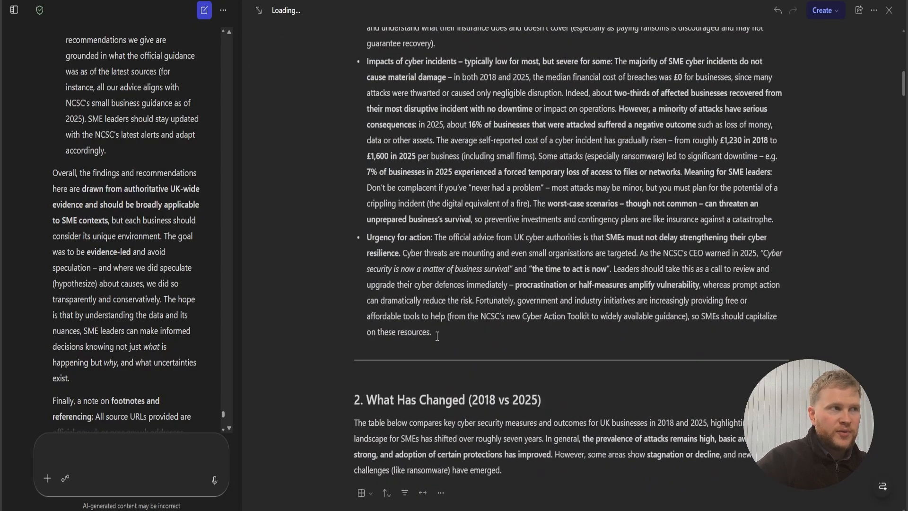
{"action": "left_click", "coordinate": [836, 13]}
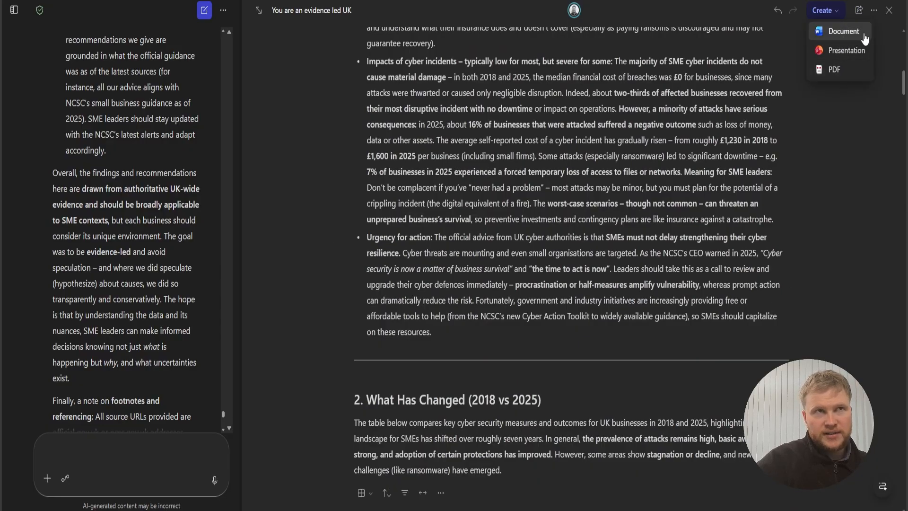
{"action": "left_click", "coordinate": [835, 70]}
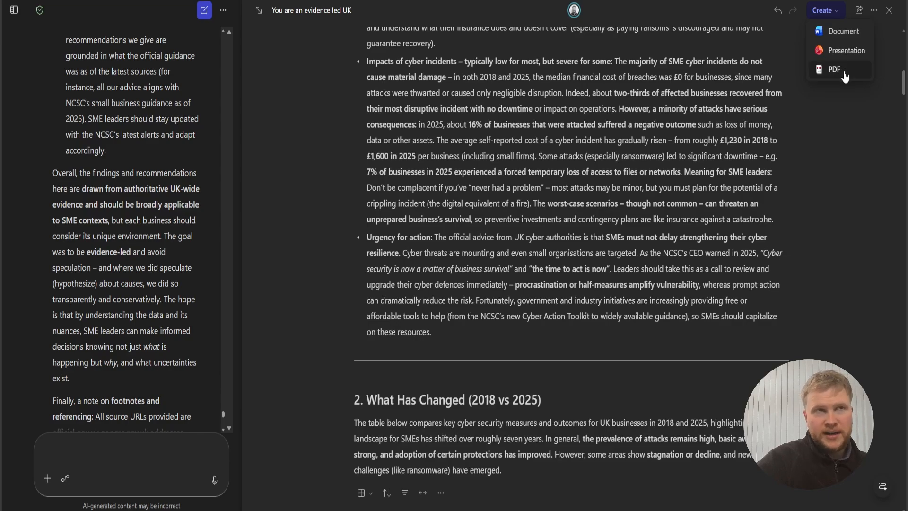
- Look through the exported PDF of the report from beginning to end
{"action": "scroll", "coordinate": [656, 289], "scroll_direction": "down", "scroll_amount": 15}
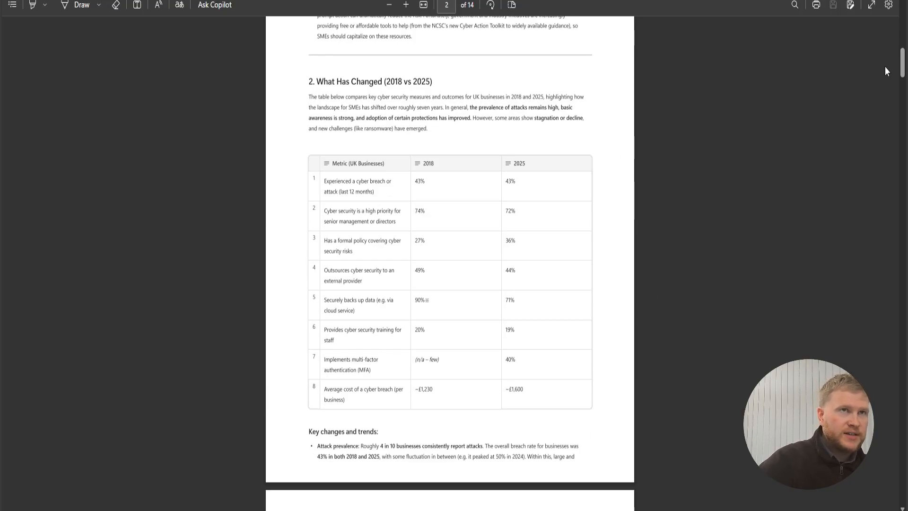
{"action": "left_click_drag", "start_coordinate": [902, 67], "coordinate": [855, 506]}
{"action": "left_click_drag", "start_coordinate": [854, 471], "coordinate": [887, 7]}
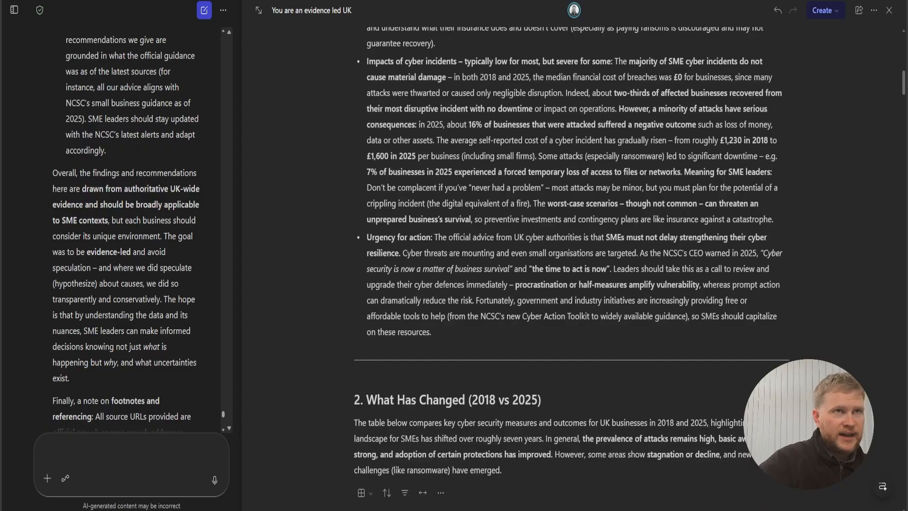
- Create a Word document from the report page and open it in Word
{"action": "left_click", "coordinate": [823, 11]}
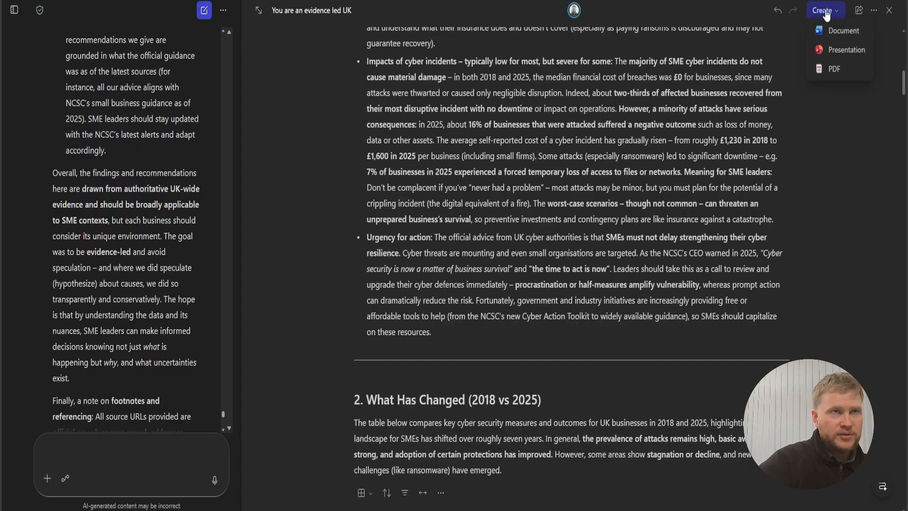
{"action": "left_click", "coordinate": [843, 33]}
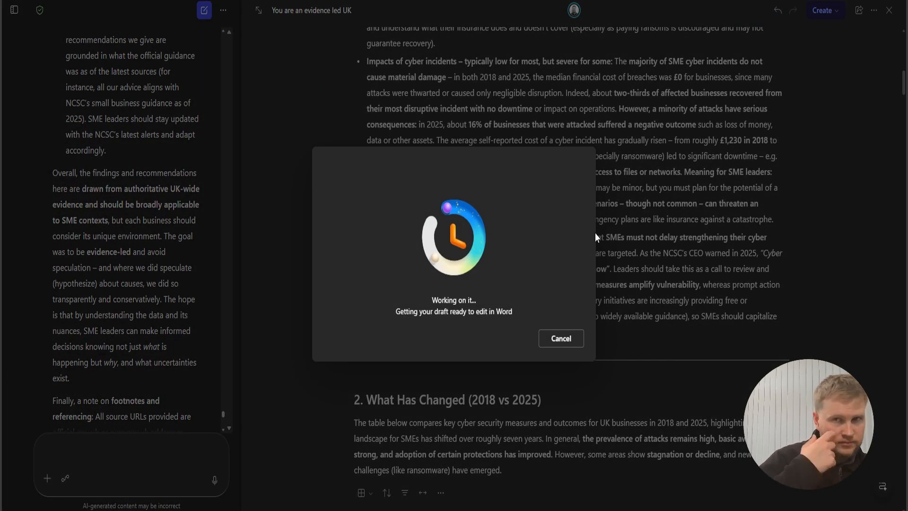
{"action": "left_click", "coordinate": [510, 333]}
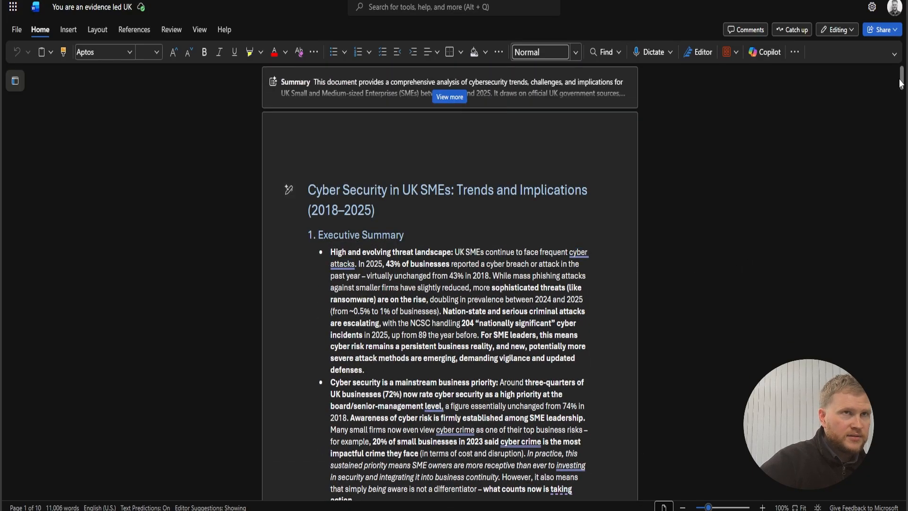
- Look through the Word version of the report and expand its summary
{"action": "scroll", "coordinate": [853, 478], "scroll_direction": "down", "scroll_amount": 20}
{"action": "left_click_drag", "start_coordinate": [854, 480], "coordinate": [857, 66]}
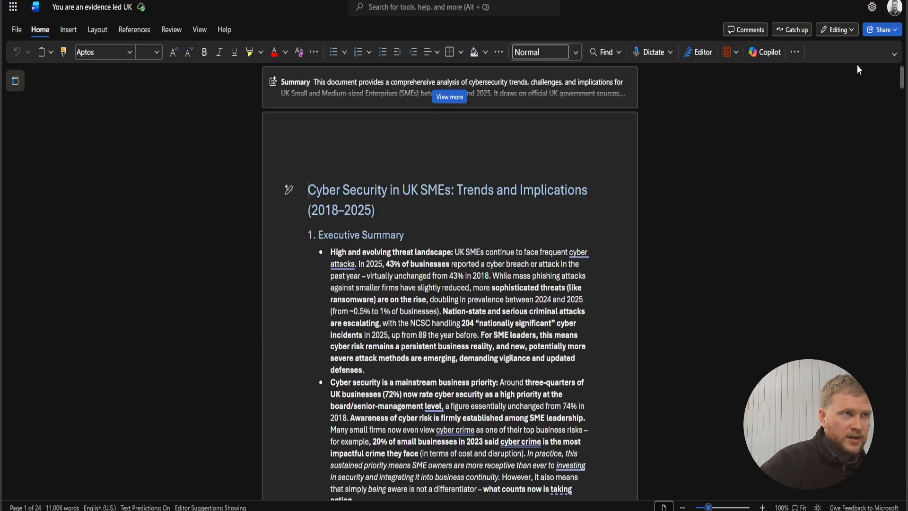
{"action": "left_click", "coordinate": [452, 97]}
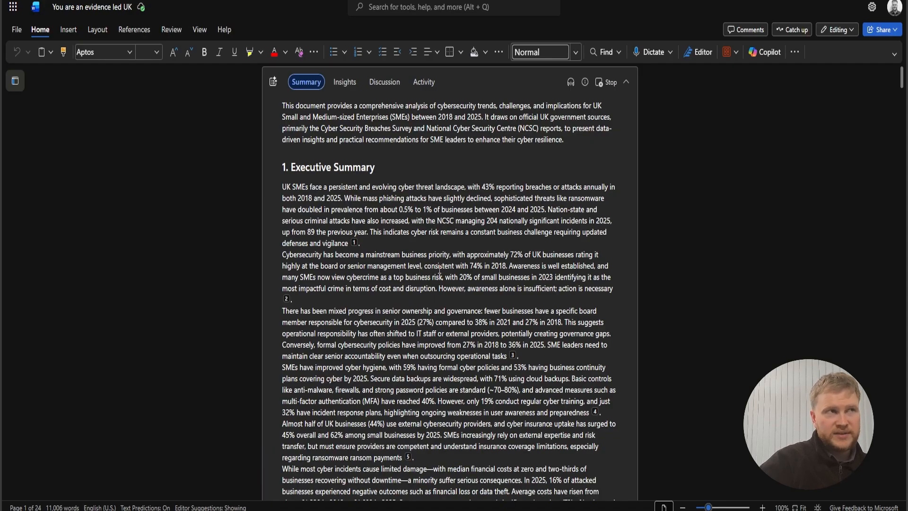
- Examine the document's Insights, paging through the key numbers and reading the suggested Q&A
{"action": "scroll", "coordinate": [458, 262], "scroll_direction": "down", "scroll_amount": 5}
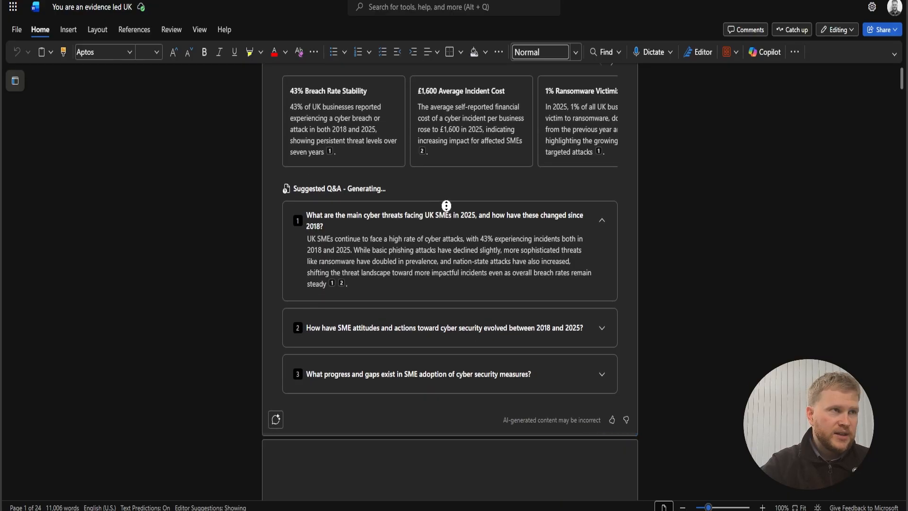
{"action": "left_click", "coordinate": [612, 118]}
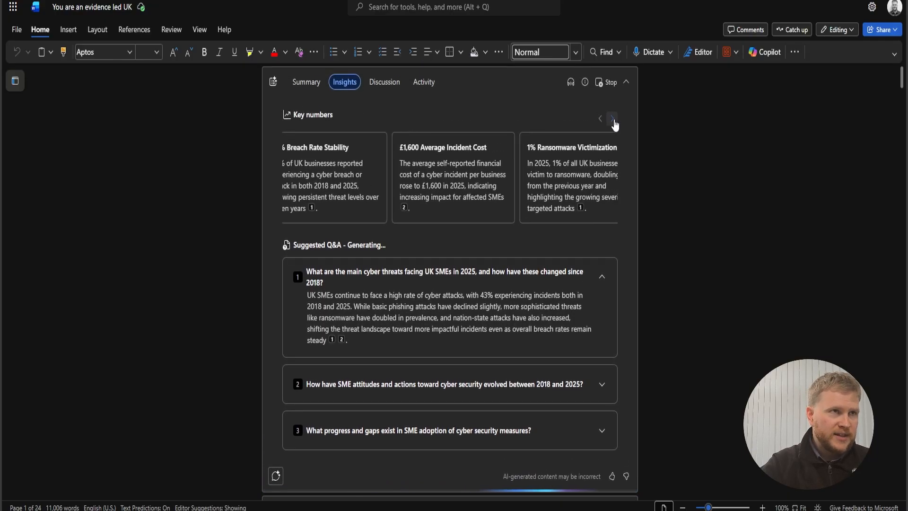
{"action": "left_click", "coordinate": [616, 118]}
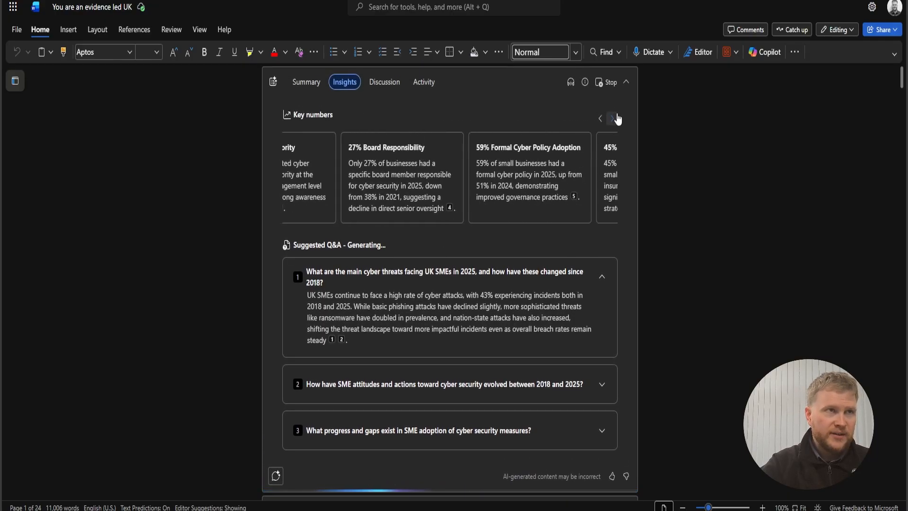
{"action": "scroll", "coordinate": [599, 199], "scroll_direction": "down", "scroll_amount": 3}
{"action": "scroll", "coordinate": [590, 208], "scroll_direction": "up", "scroll_amount": 3}
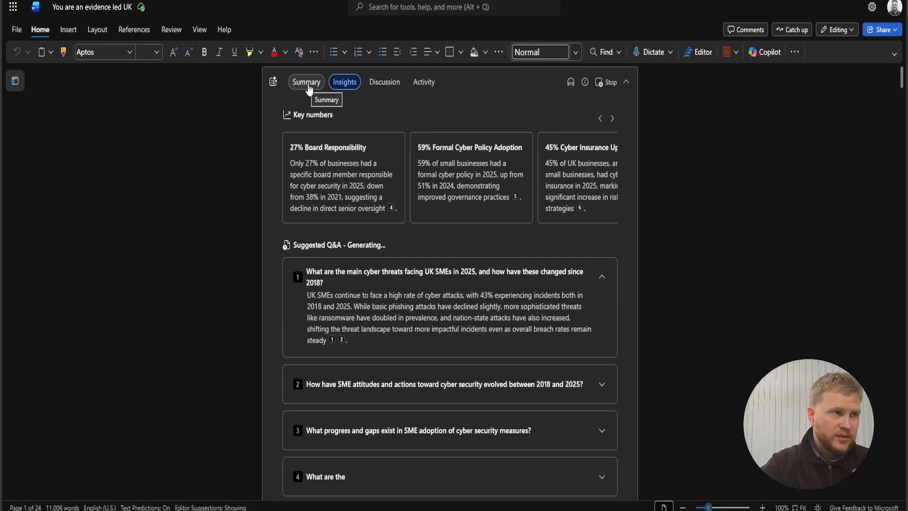
- Check the document's Discussion overview and return to its Summary
{"action": "left_click", "coordinate": [384, 83]}
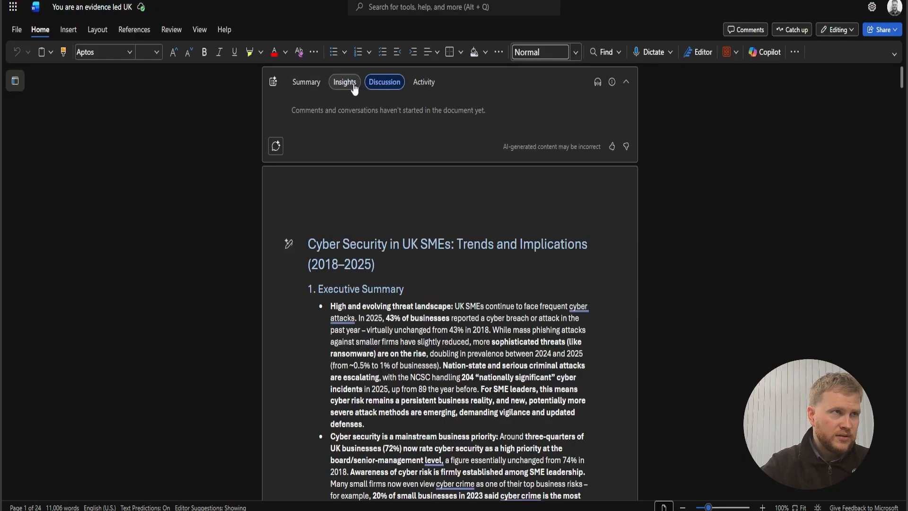
{"action": "left_click", "coordinate": [306, 83]}
{"action": "left_click", "coordinate": [383, 83]}
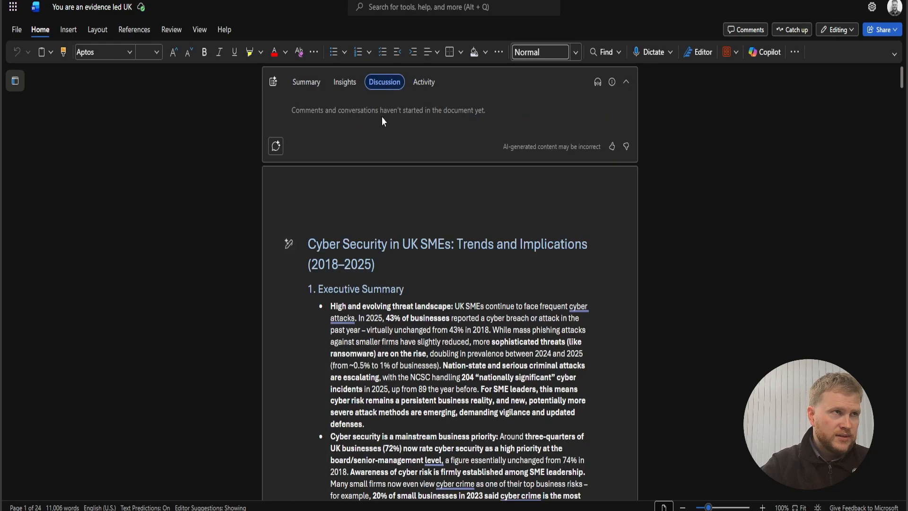
{"action": "left_click", "coordinate": [300, 83]}
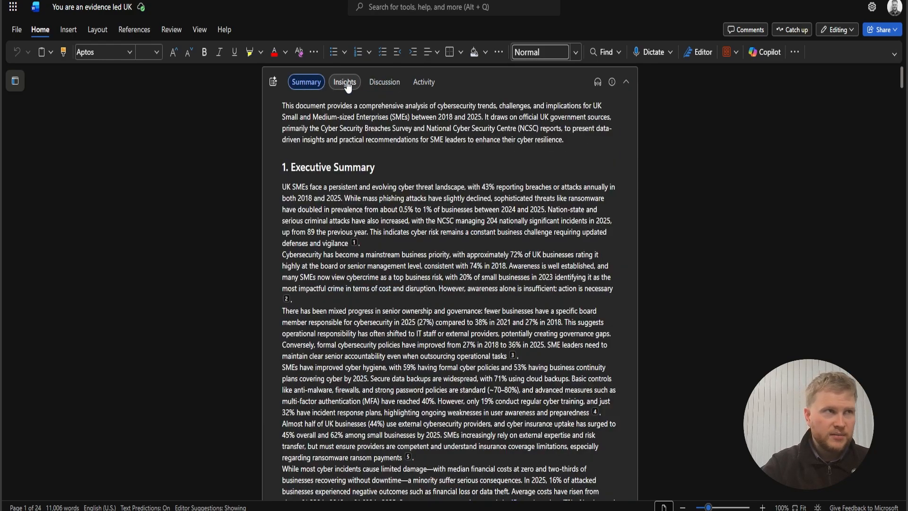
- Read through the full Copilot summary of the Word document and collapse it
{"action": "scroll", "coordinate": [498, 270], "scroll_direction": "down", "scroll_amount": 15}
{"action": "scroll", "coordinate": [502, 260], "scroll_direction": "down", "scroll_amount": 20}
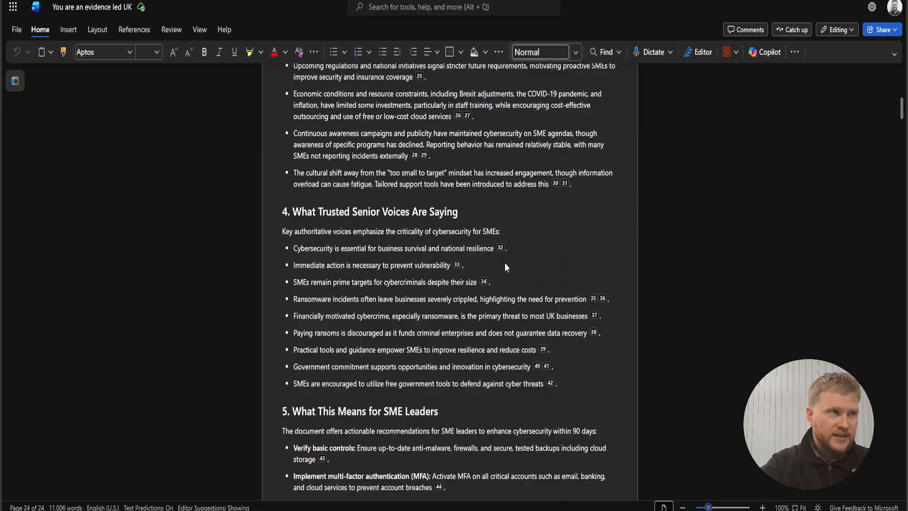
{"action": "scroll", "coordinate": [661, 245], "scroll_direction": "up", "scroll_amount": 4}
{"action": "scroll", "coordinate": [675, 262], "scroll_direction": "up", "scroll_amount": 20}
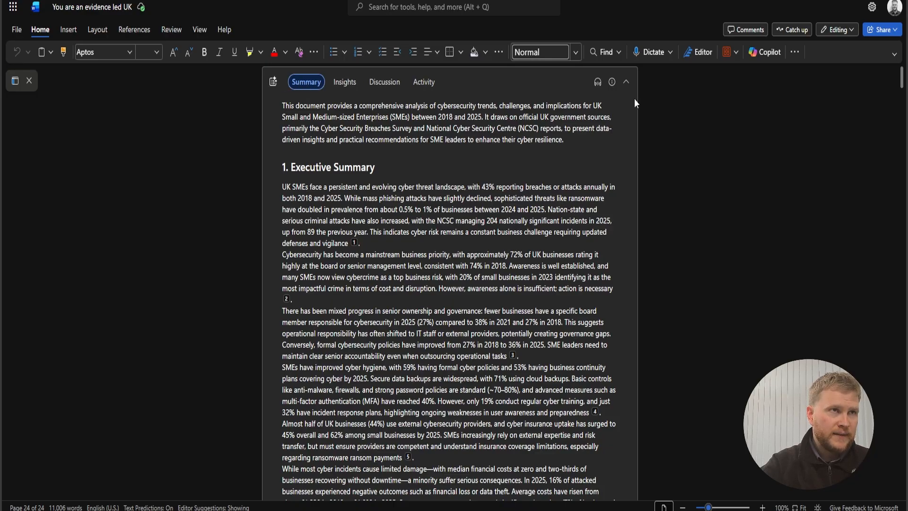
{"action": "left_click", "coordinate": [623, 84]}
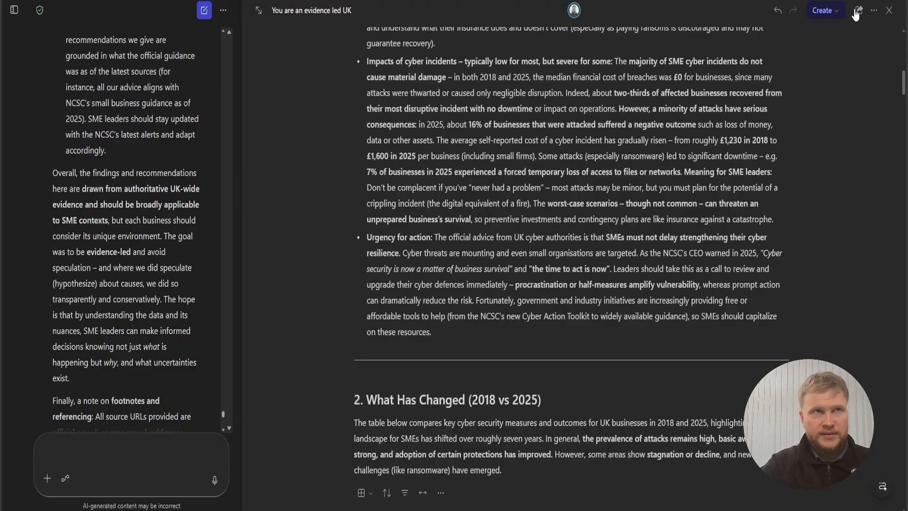
- Create a presentation from the Copilot report page and prompt Copilot in PowerPoint to call it "SME Cyber Security Findings"
{"action": "left_click", "coordinate": [824, 11]}
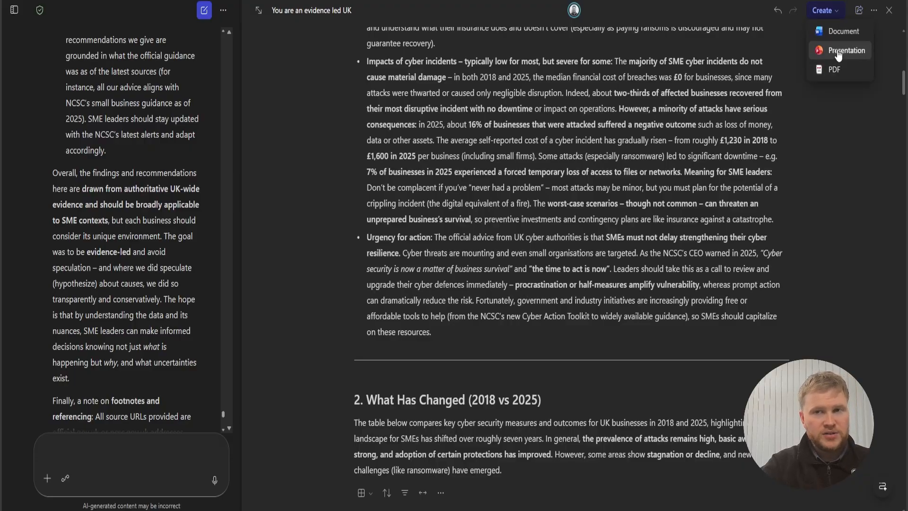
{"action": "left_click", "coordinate": [839, 52]}
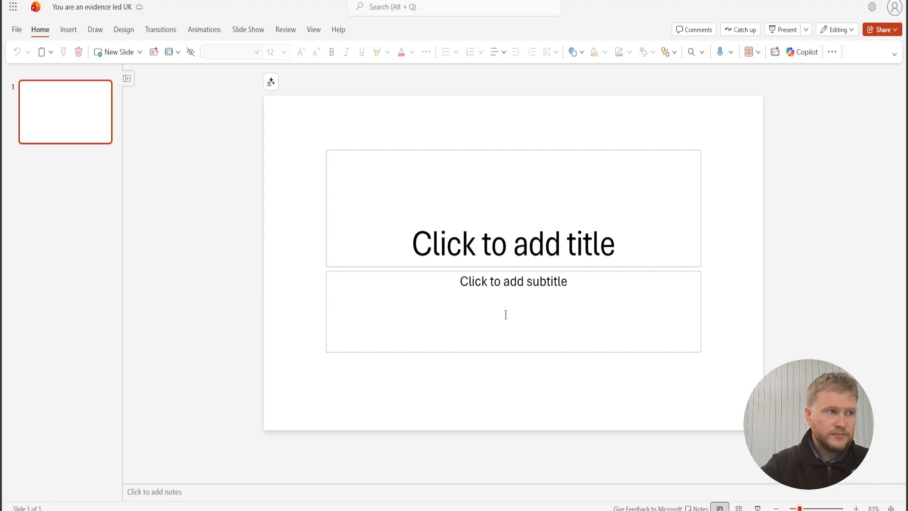
{"action": "type", "text": "- Please call the Presentation \"SME C"}
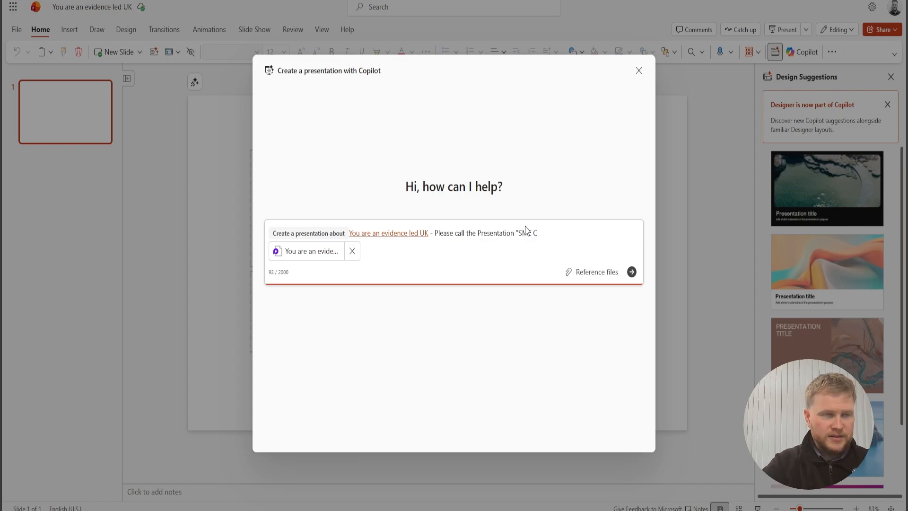
{"action": "type", "text": "yber Security "}
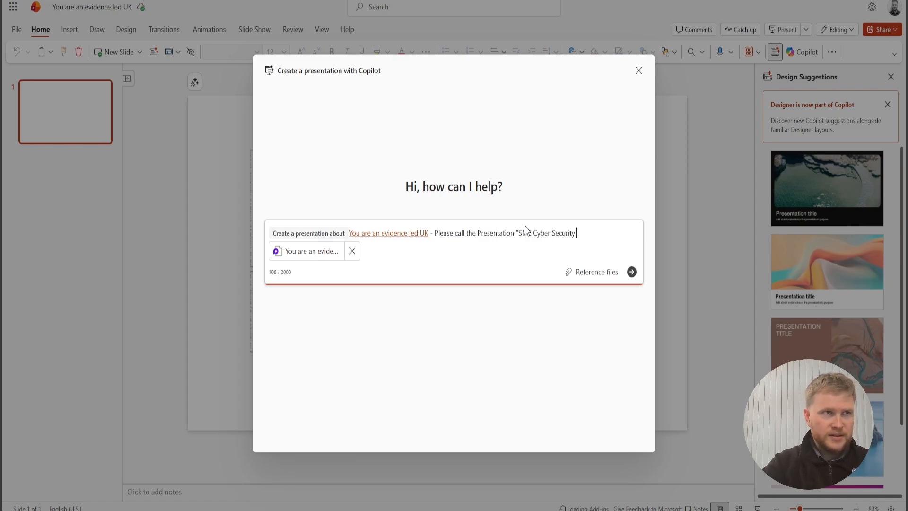
{"action": "type", "text": "Findings"}
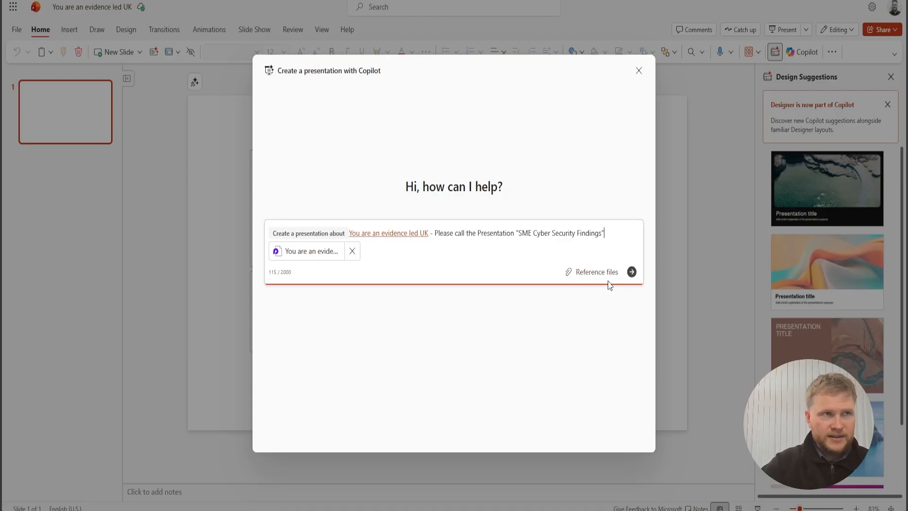
{"action": "left_click", "coordinate": [632, 274]}
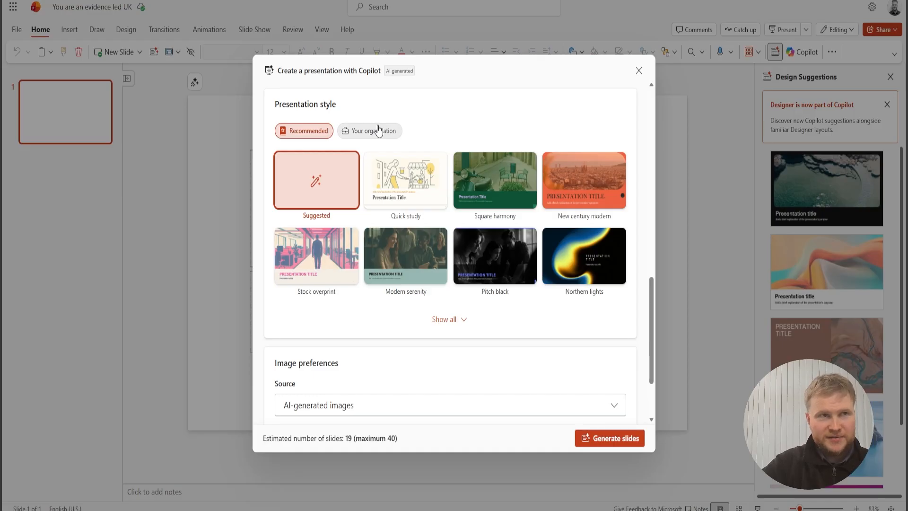
- Show all presentation styles and choose Film burn for the new presentation
{"action": "left_click", "coordinate": [450, 321]}
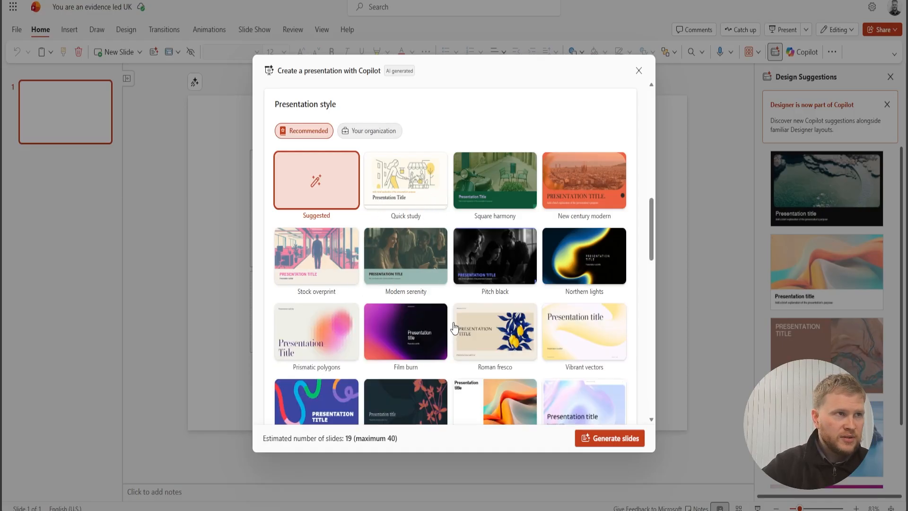
{"action": "scroll", "coordinate": [449, 283], "scroll_direction": "down", "scroll_amount": 2}
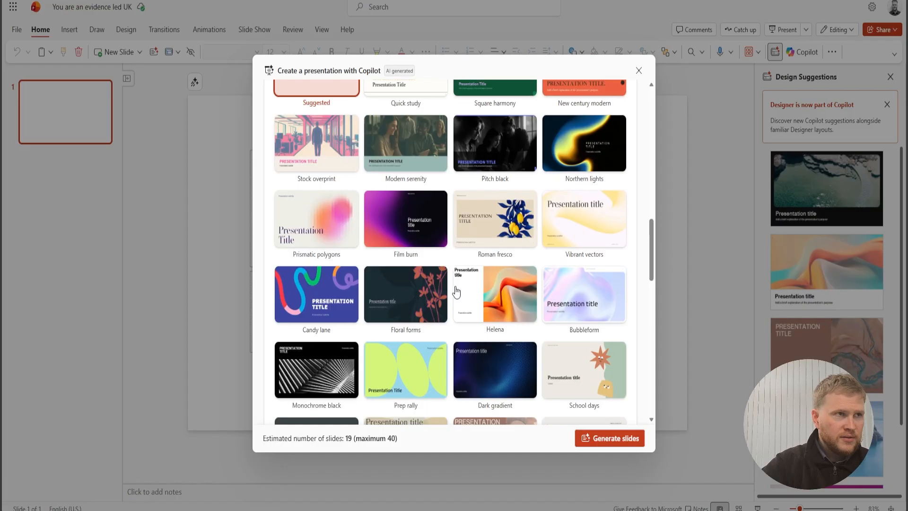
{"action": "left_click", "coordinate": [437, 235]}
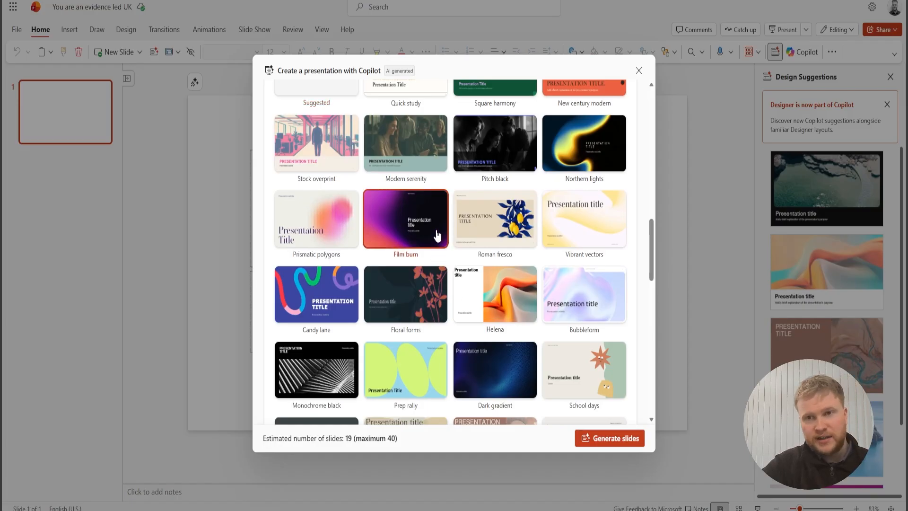
- Keep AI-generated images with the Suggested image style and generate the slides
{"action": "scroll", "coordinate": [450, 219], "scroll_direction": "down", "scroll_amount": 6}
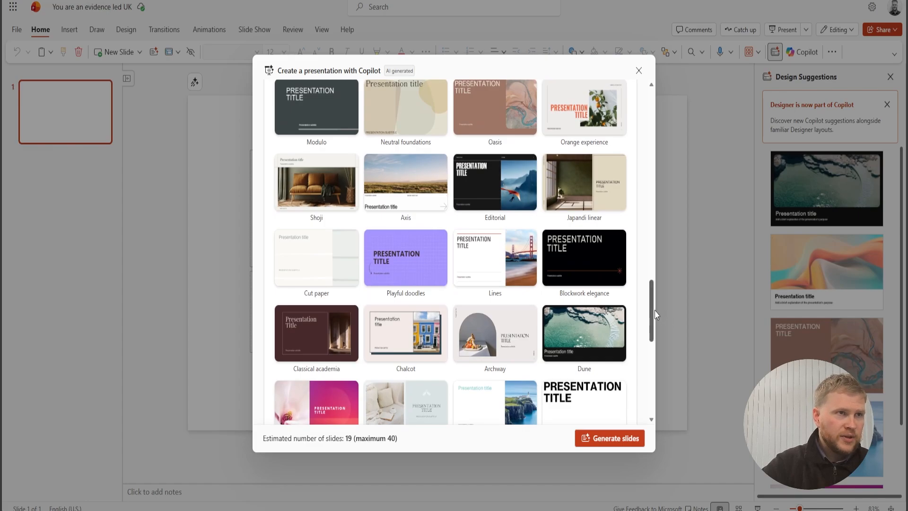
{"action": "scroll", "coordinate": [410, 313], "scroll_direction": "down", "scroll_amount": 10}
{"action": "left_click", "coordinate": [410, 307]}
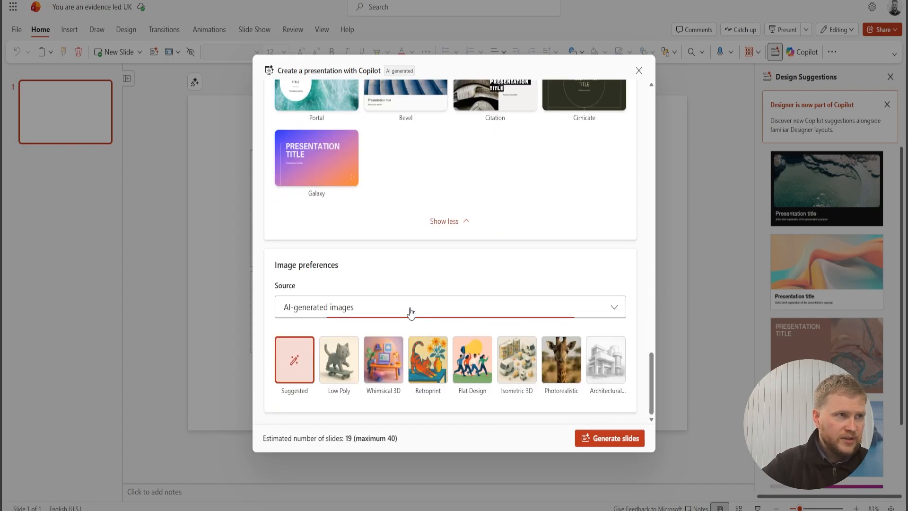
{"action": "left_click", "coordinate": [410, 312]}
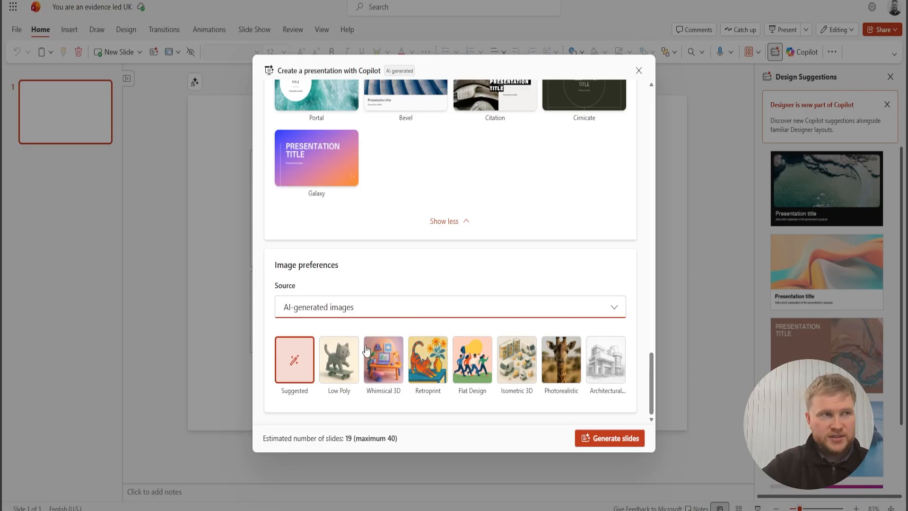
{"action": "left_click", "coordinate": [599, 438]}
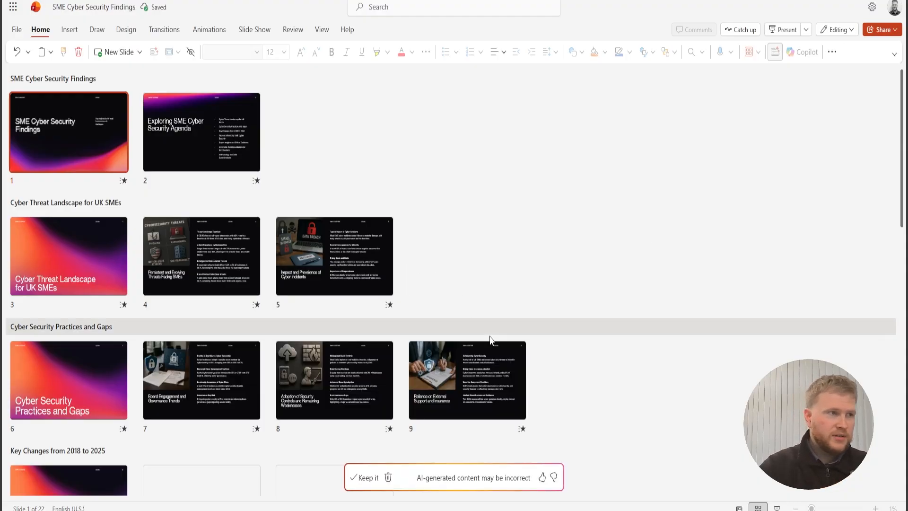
- Present the generated slides full screen, look through them up to the sources and limitations slide, and exit the slide show
{"action": "left_click", "coordinate": [782, 31]}
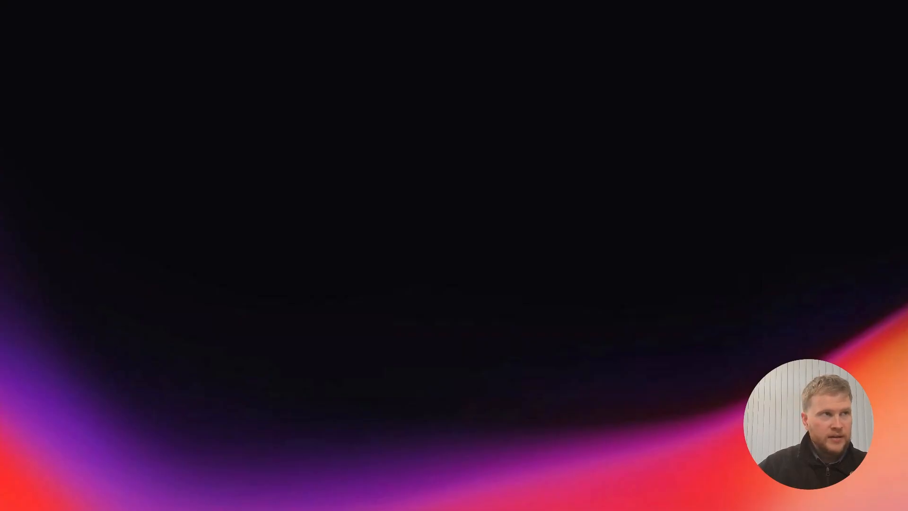
{"action": "key", "text": "Right"}
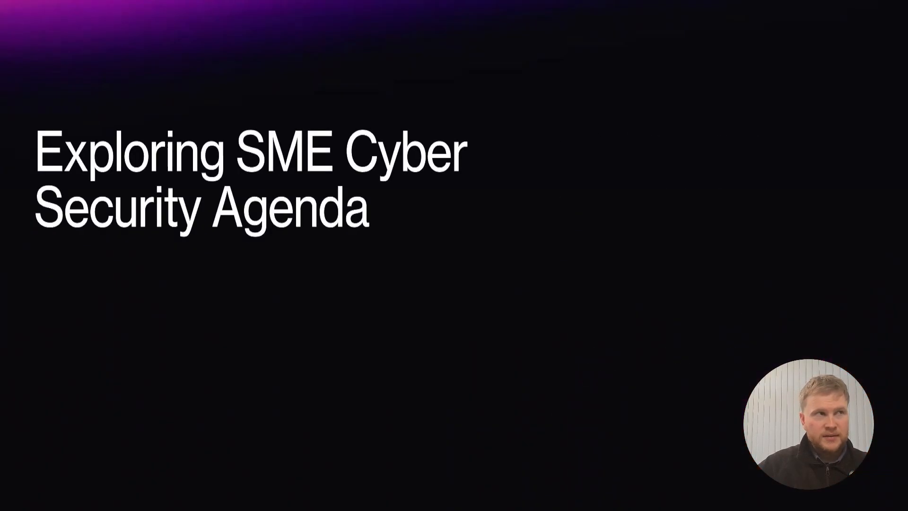
{"action": "key", "text": "Right"}
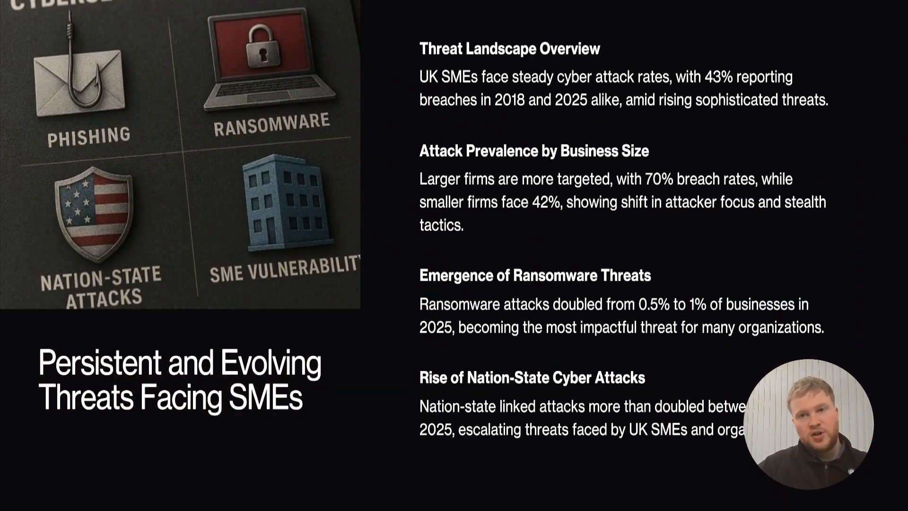
{"action": "key", "text": "Right"}
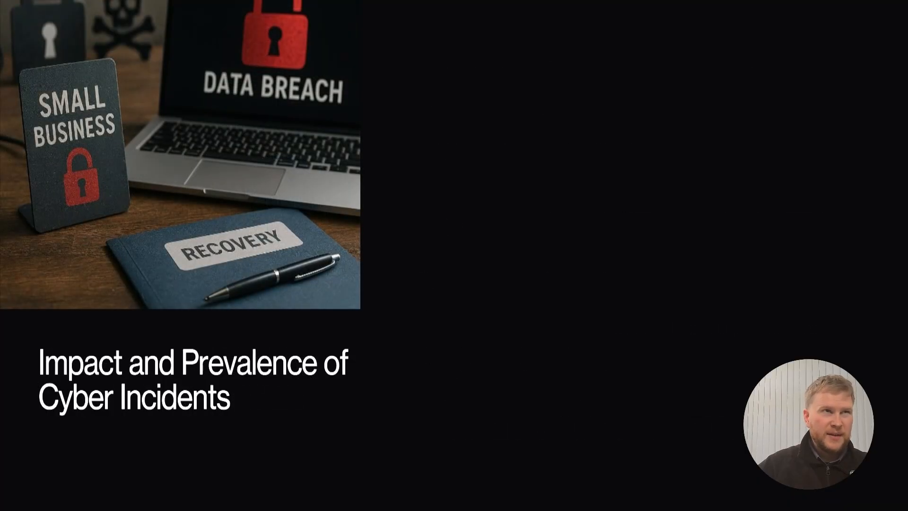
{"action": "key", "text": "Right"}
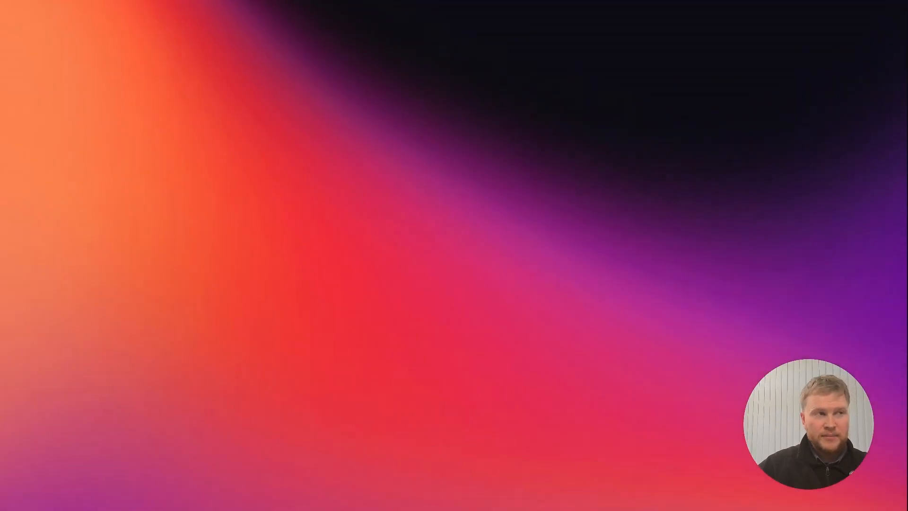
{"action": "key", "text": "Right"}
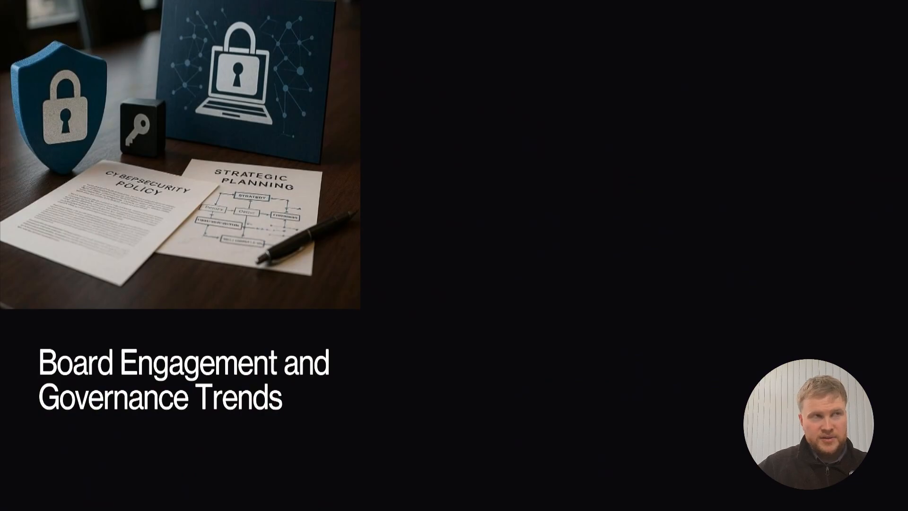
{"action": "key", "text": "Right"}
{"action": "key", "text": "Right"}
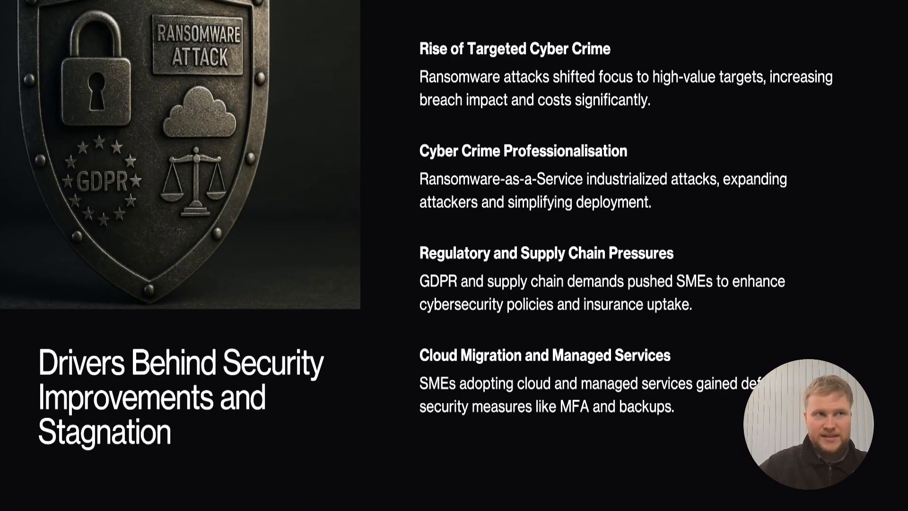
{"action": "key", "text": "Right"}
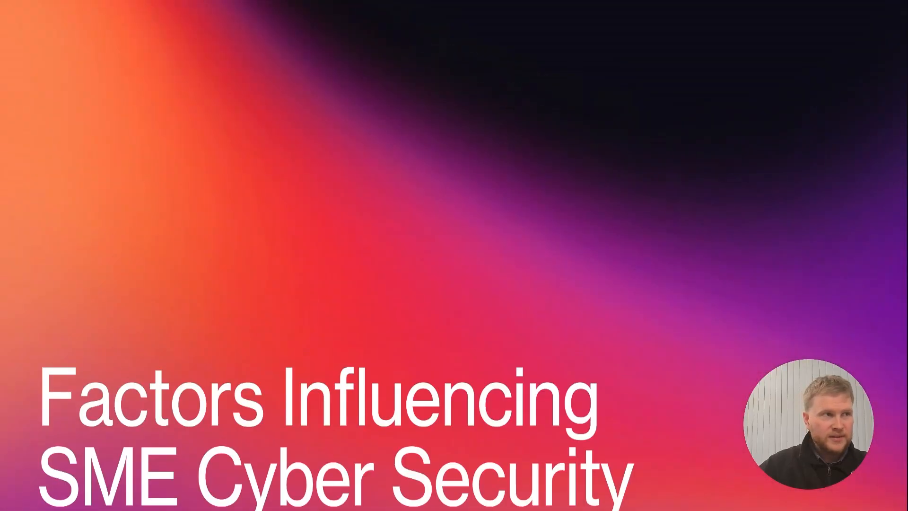
{"action": "key", "text": "Right"}
{"action": "key", "text": "Right"}
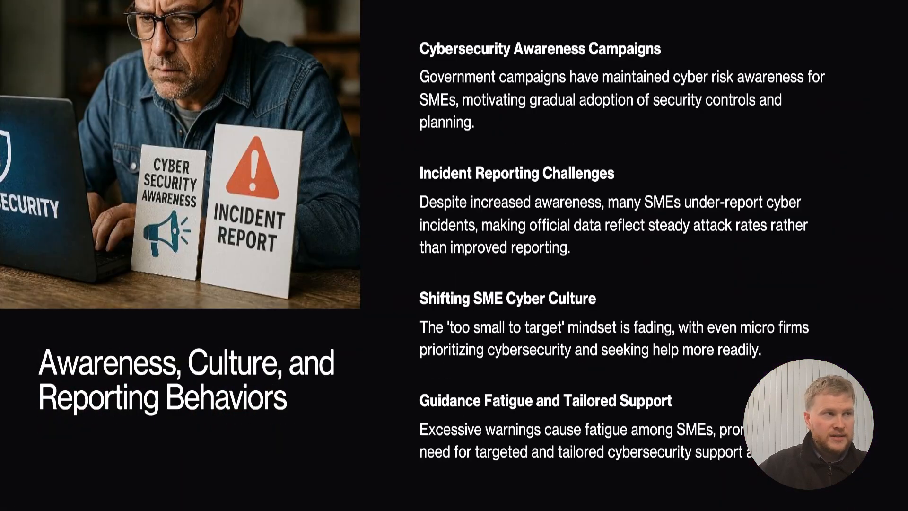
{"action": "key", "text": "Right"}
{"action": "key", "text": "Right"}
{"action": "key", "text": "Right"}
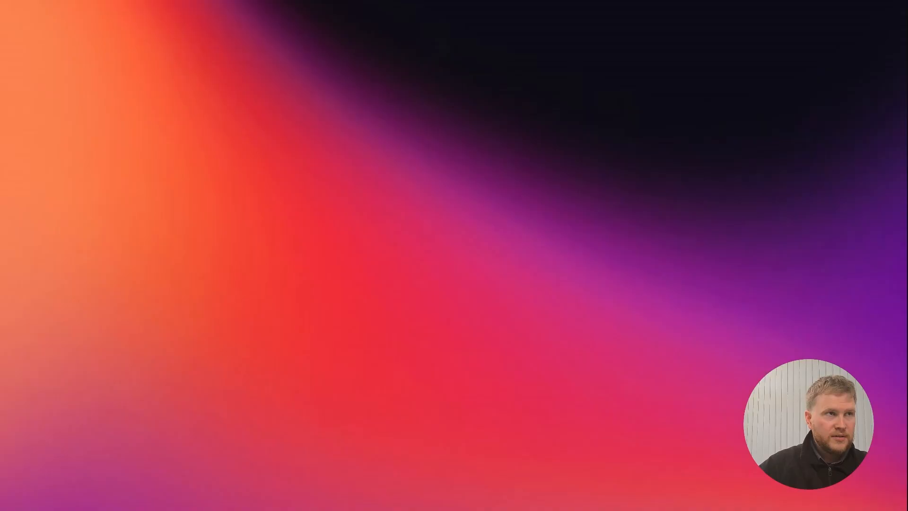
{"action": "key", "text": "Right"}
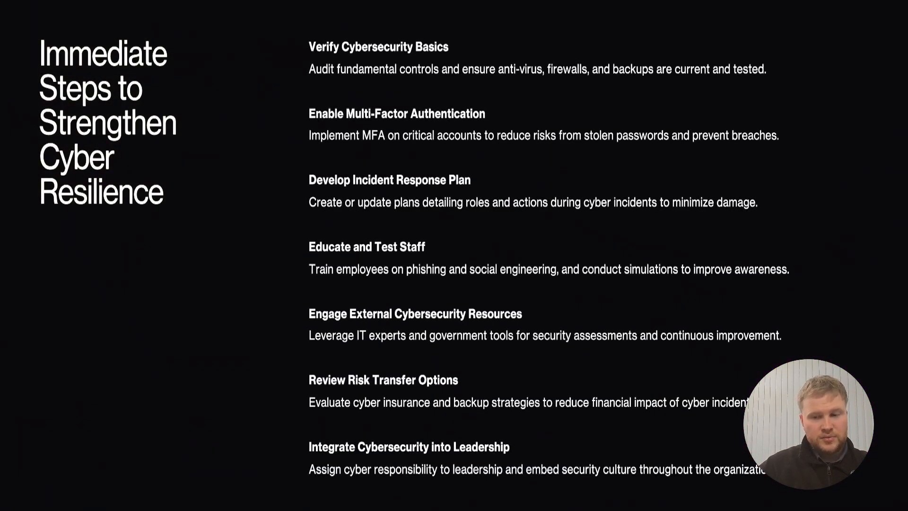
{"action": "key", "text": "Right"}
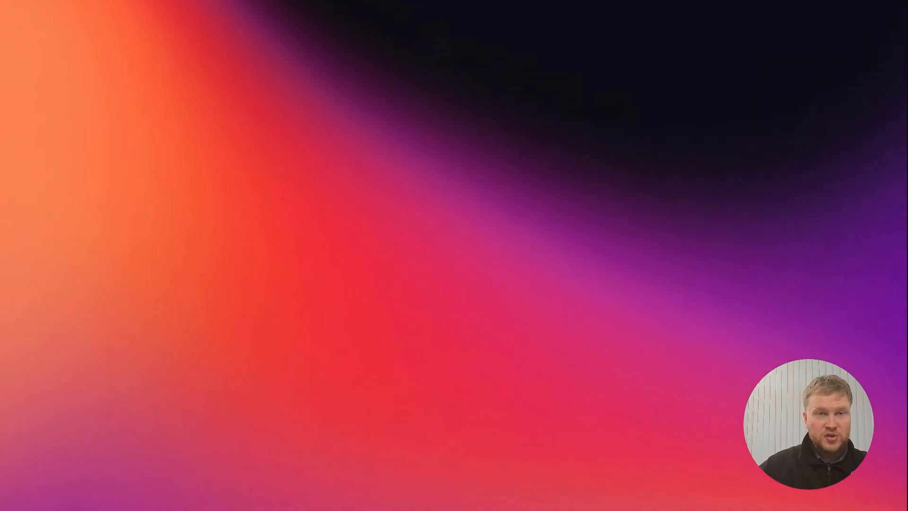
{"action": "key", "text": "Right"}
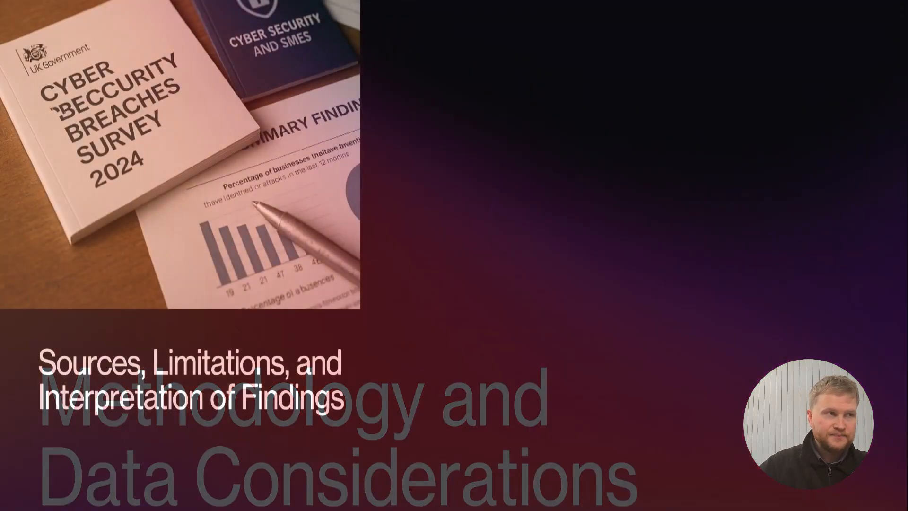
{"action": "key", "text": "Escape"}
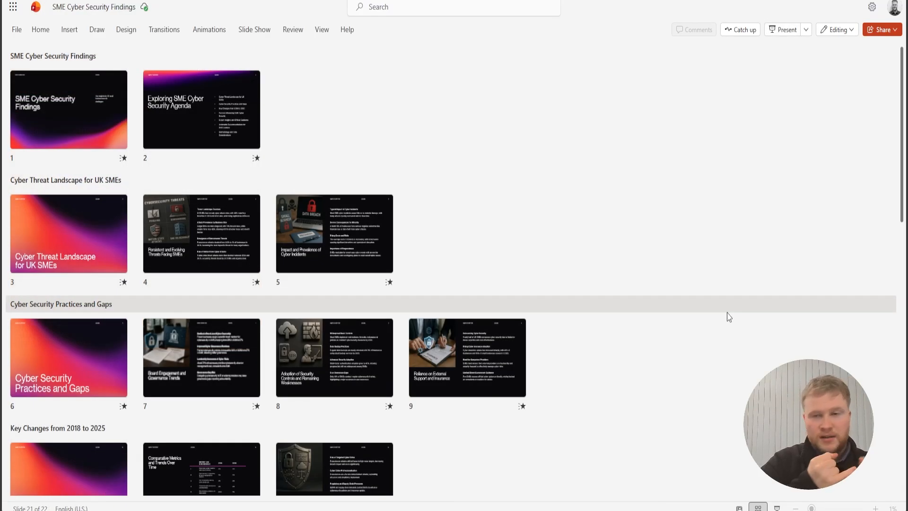